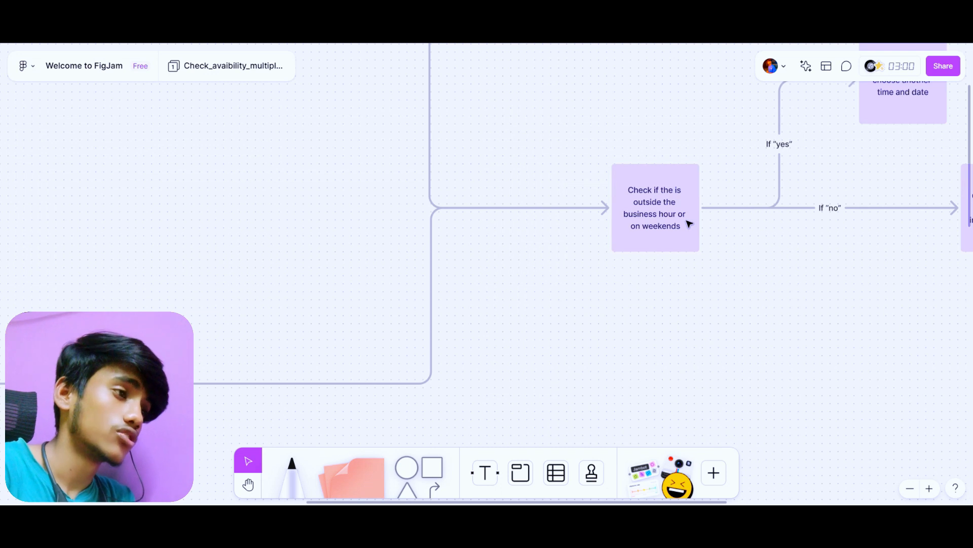
# Examine the flowchart from the business-hours check through the Google Calendar check to the booking, another-date and same-date slot outcomes.
pyautogui.hscroll(3, 689, 223)
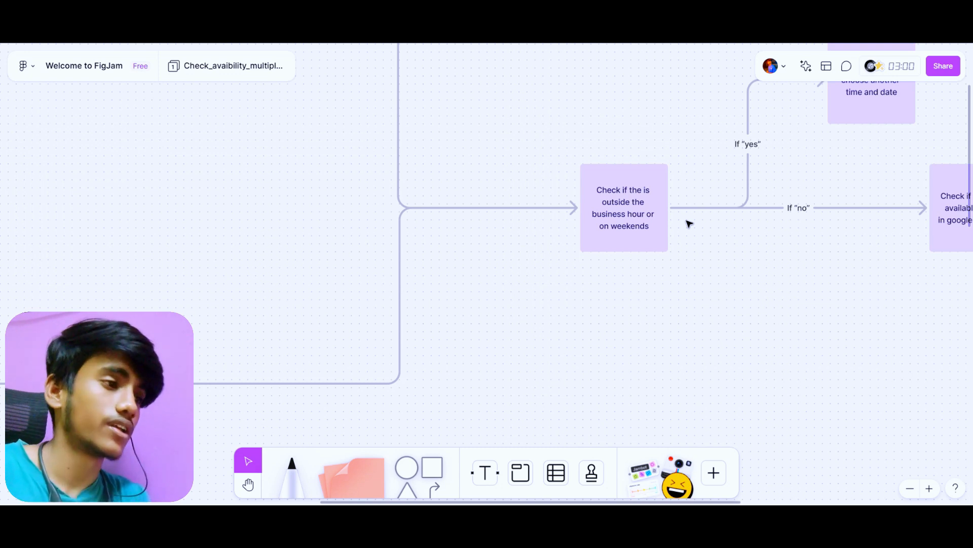
pyautogui.hscroll(2, 710, 203)
pyautogui.scroll(1, 710, 203)
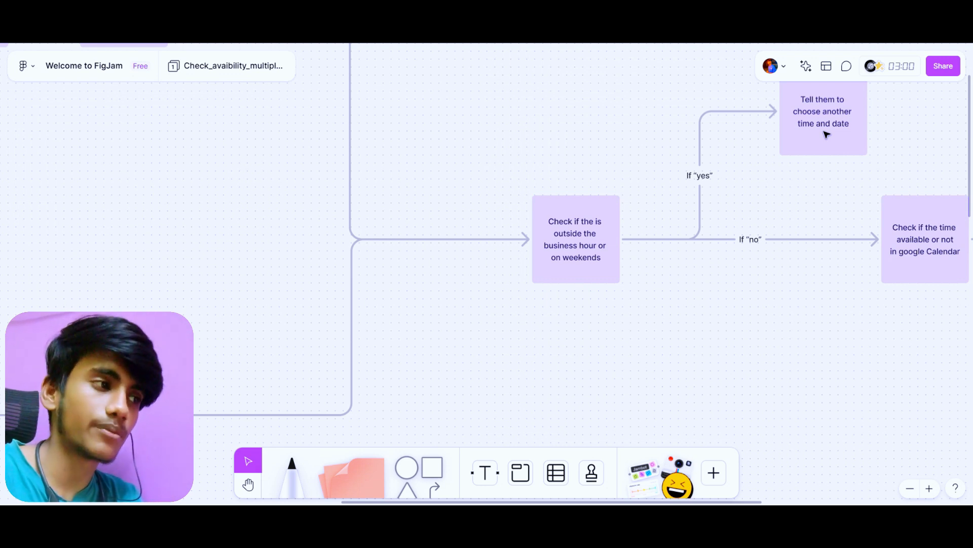
pyautogui.hscroll(3, 613, 229)
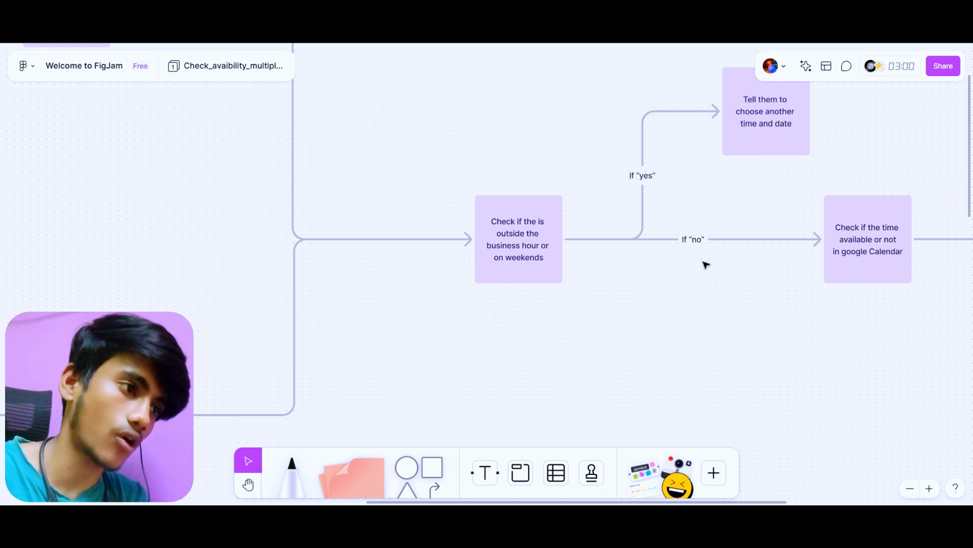
pyautogui.hscroll(4, 706, 264)
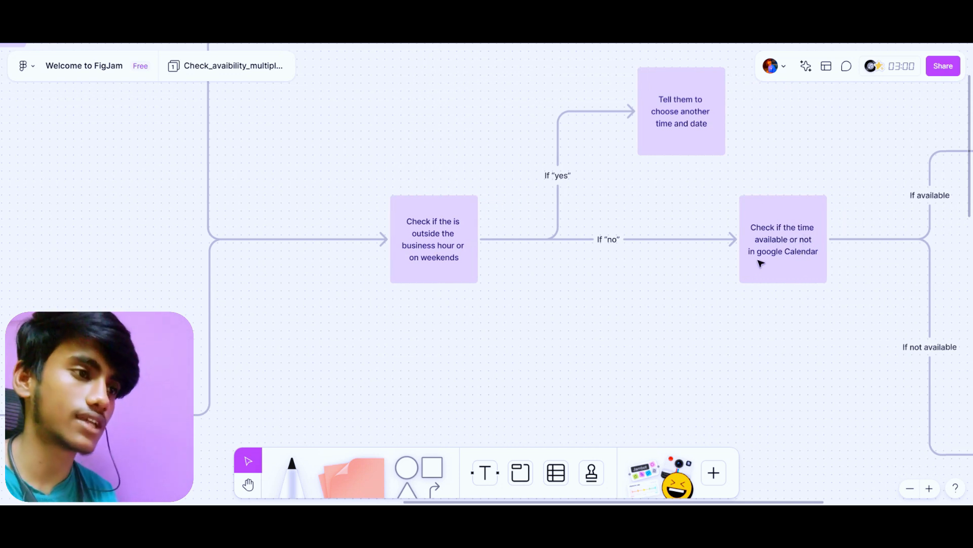
pyautogui.hscroll(7, 806, 264)
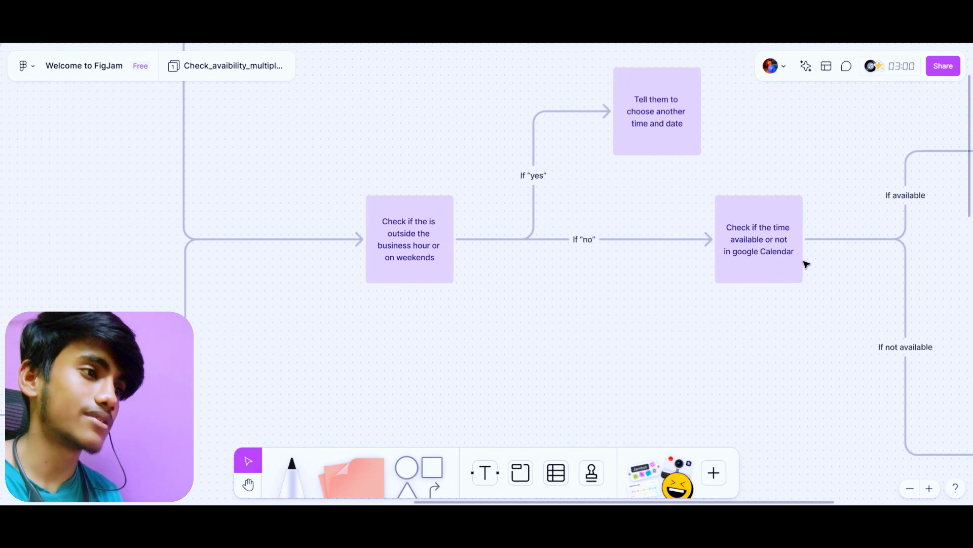
pyautogui.hscroll(5, 806, 264)
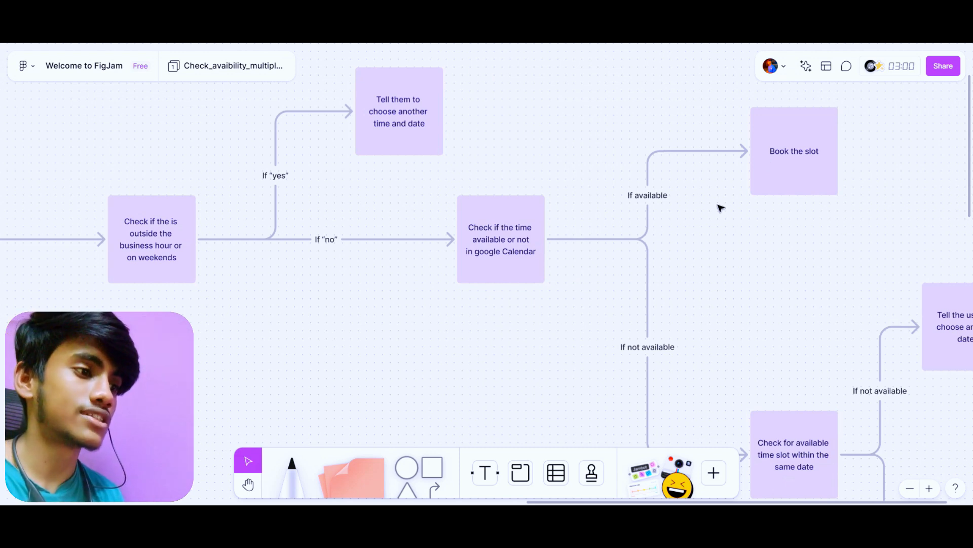
pyautogui.scroll(-4, 721, 208)
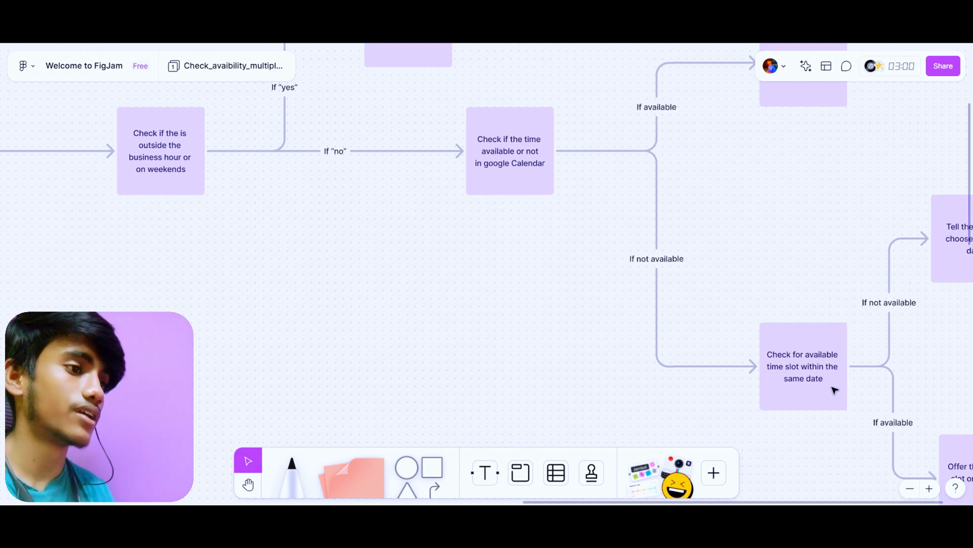
pyautogui.hscroll(8, 835, 389)
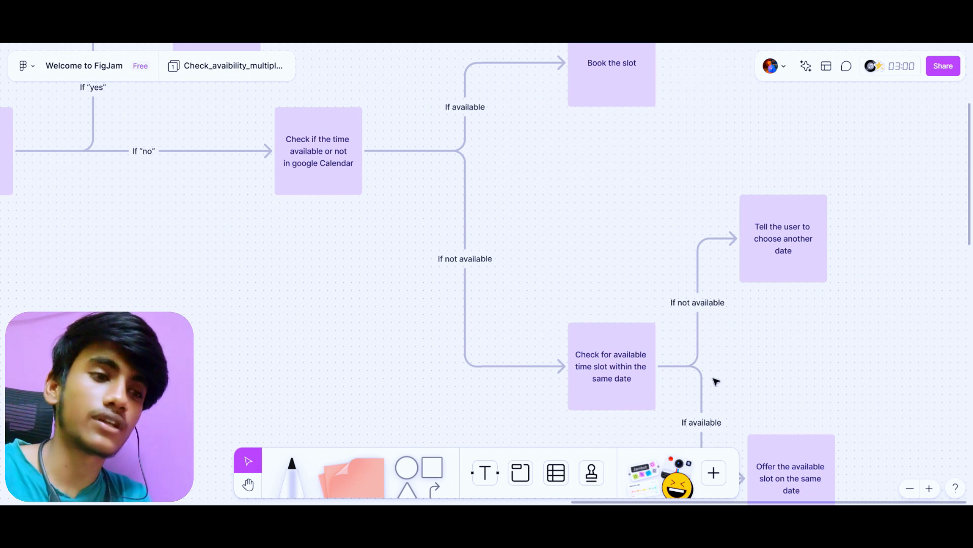
pyautogui.scroll(-2, 717, 382)
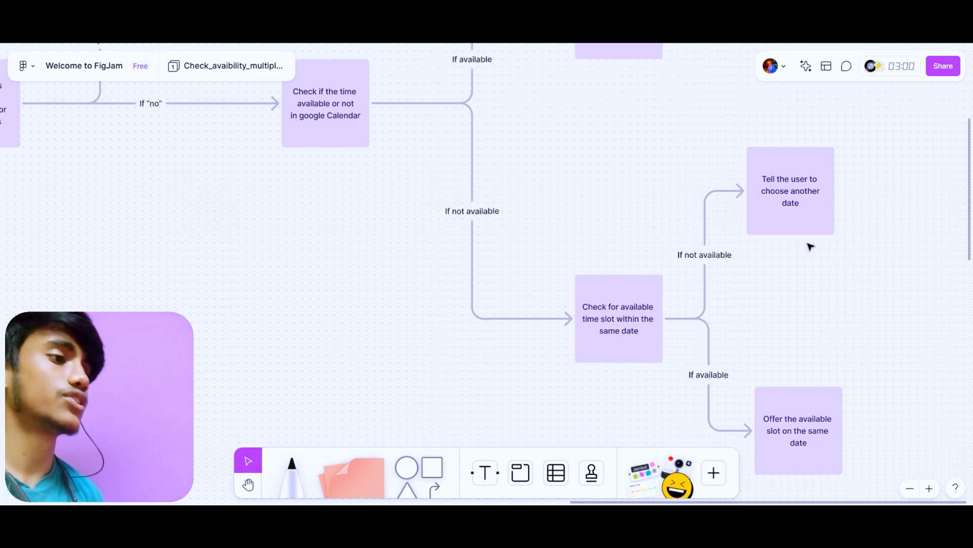
pyautogui.scroll(-5, 810, 247)
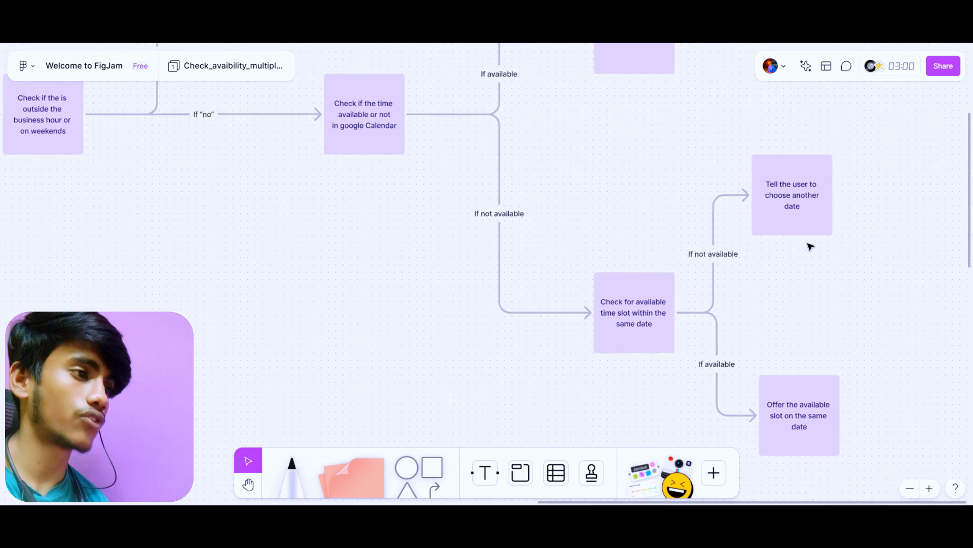
pyautogui.scroll(-1, 810, 246)
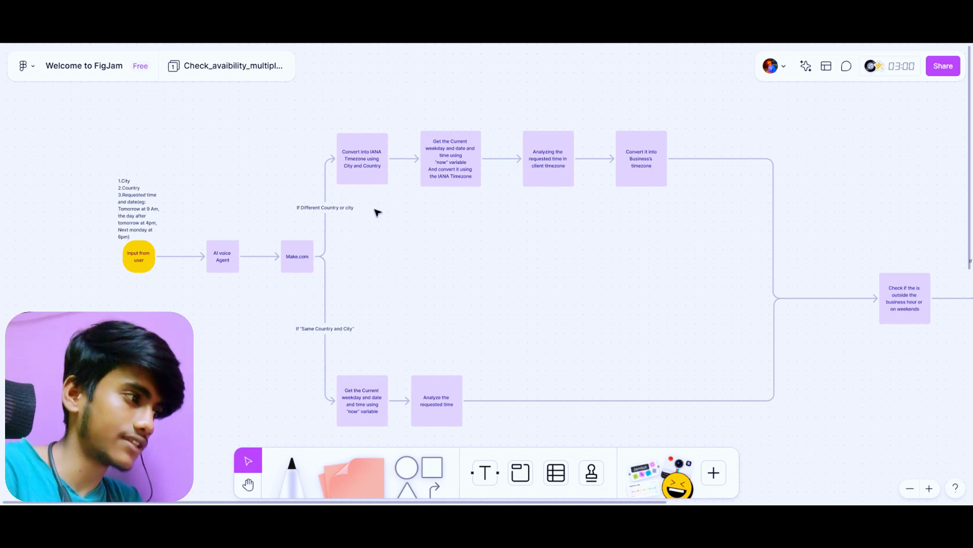
# Review the whole flowchart again, following the timezone conversion branch through the business-hours and calendar checks to its final outcomes and back.
pyautogui.scroll(2, 378, 212)
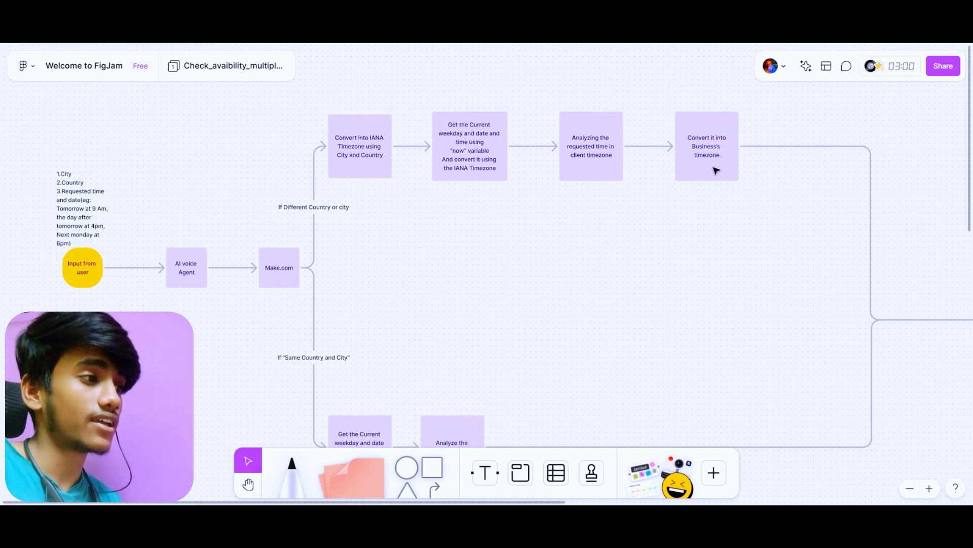
pyautogui.hscroll(5, 716, 171)
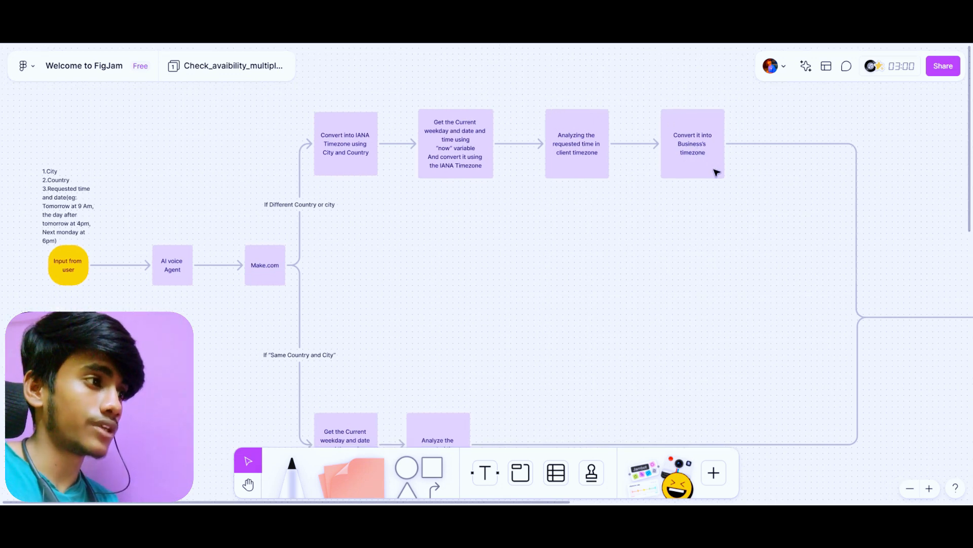
pyautogui.hscroll(5, 700, 179)
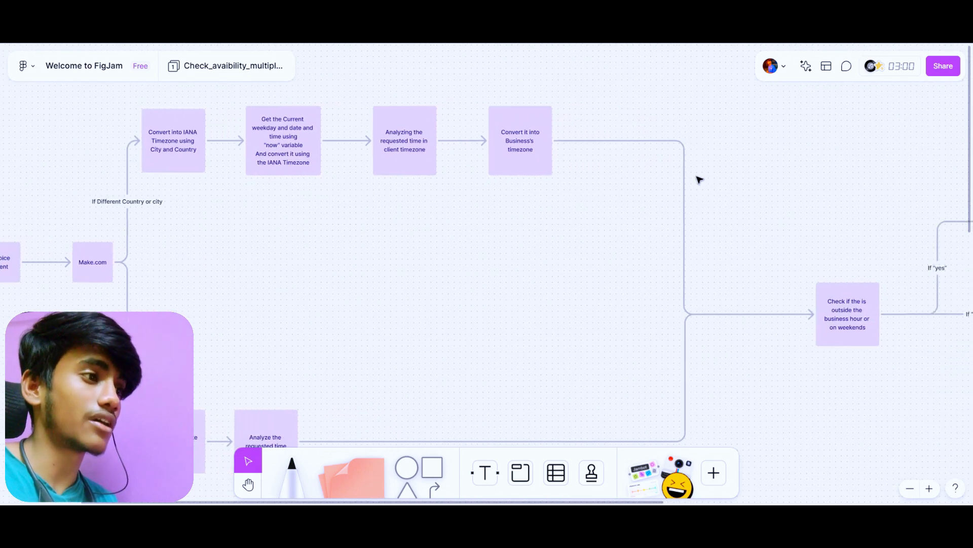
pyautogui.scroll(-3, 685, 187)
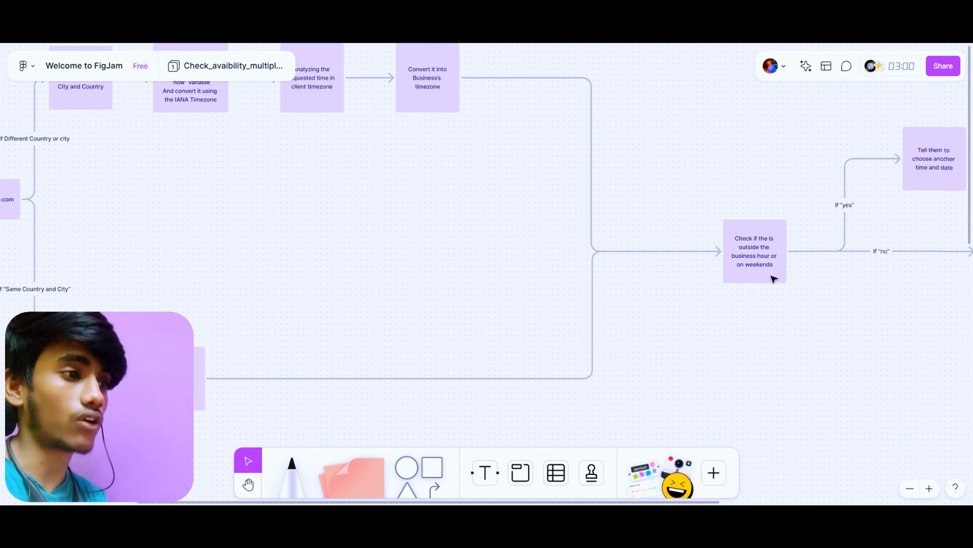
pyautogui.hscroll(5, 773, 279)
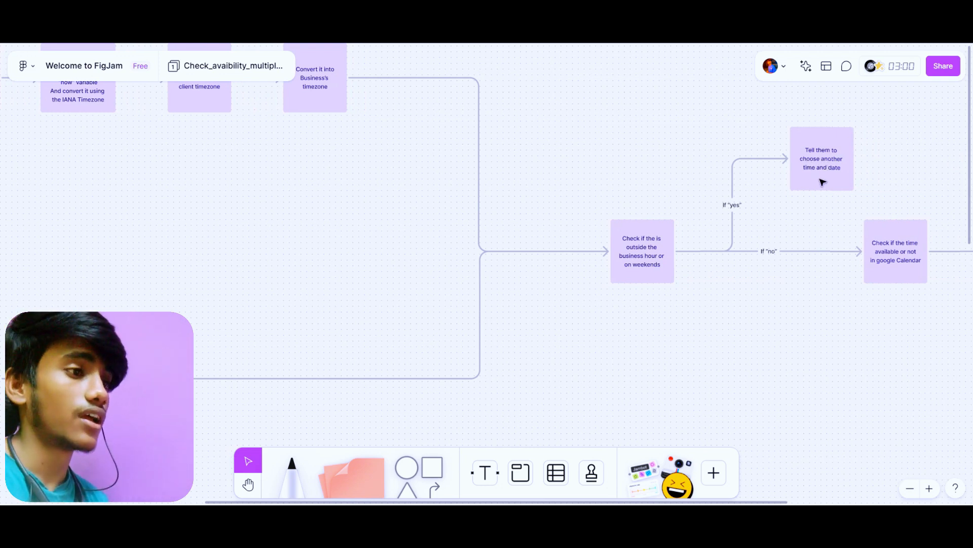
pyautogui.hscroll(5, 822, 181)
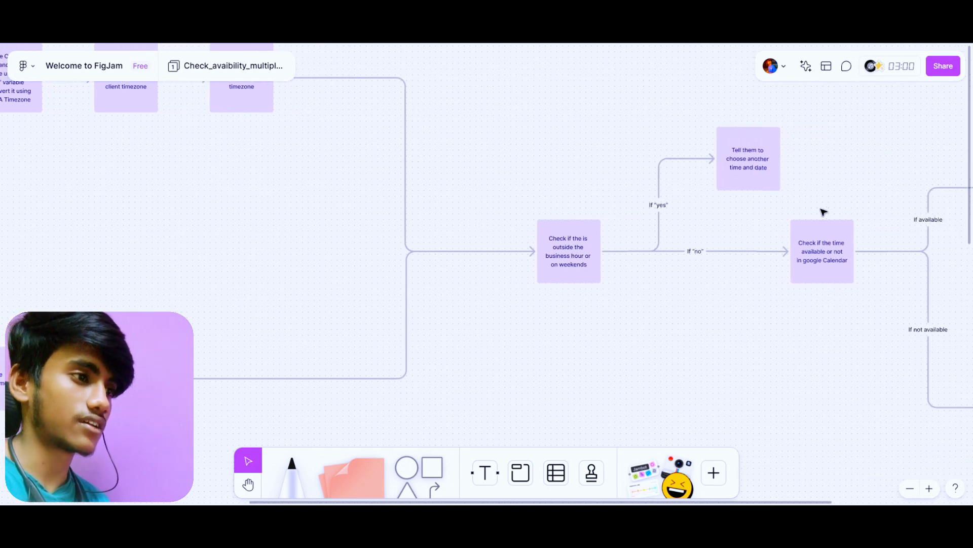
pyautogui.hscroll(1, 821, 220)
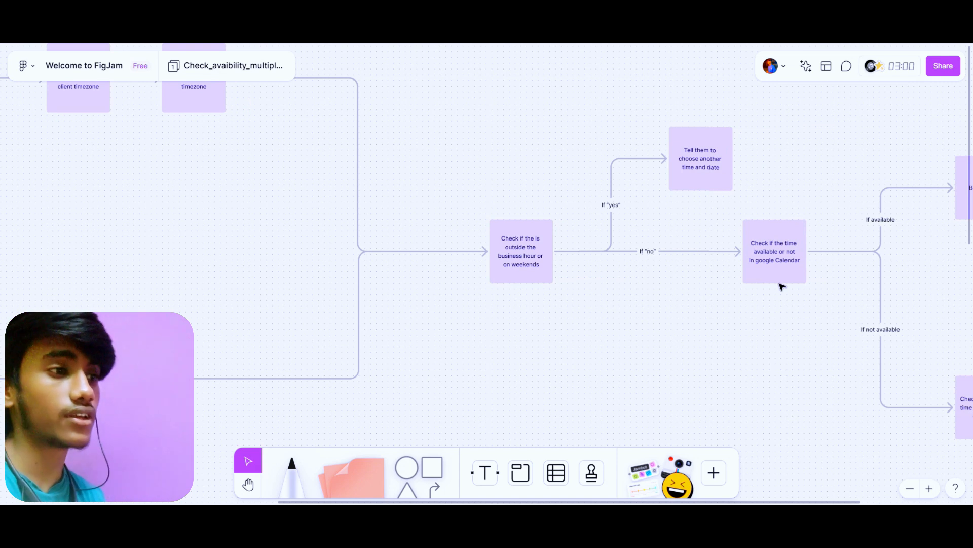
pyautogui.hscroll(4, 806, 280)
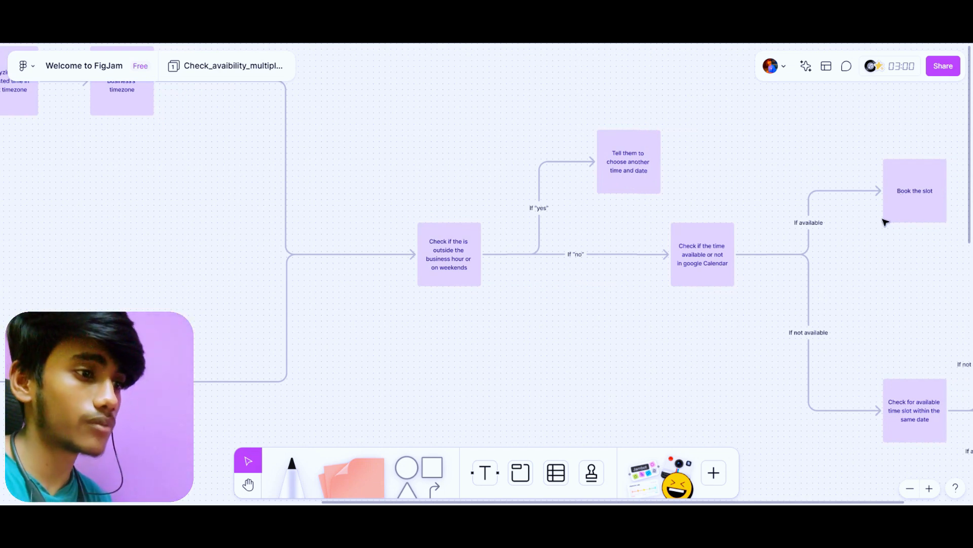
pyautogui.scroll(-2, 872, 242)
pyautogui.hscroll(3, 872, 242)
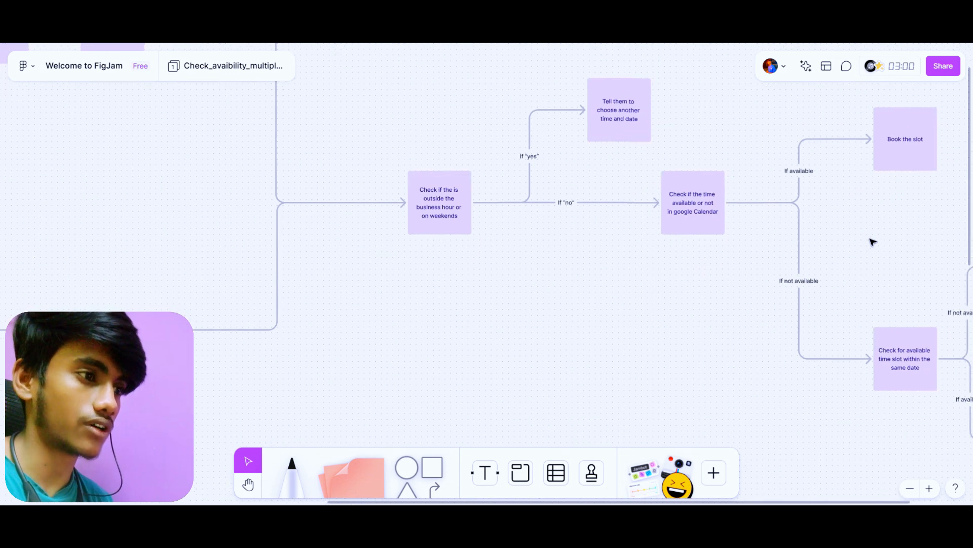
pyautogui.hscroll(1, 872, 242)
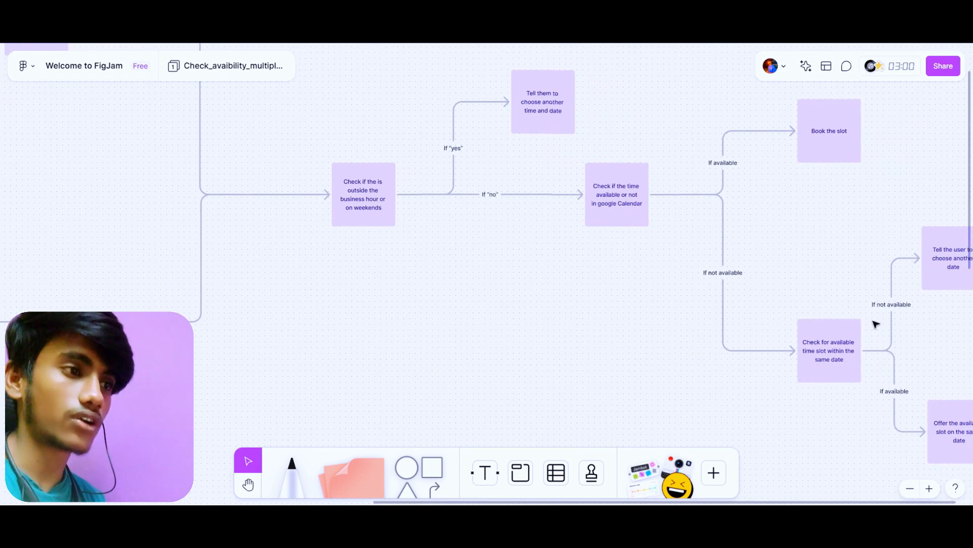
pyautogui.hscroll(1, 876, 324)
pyautogui.hscroll(3, 871, 321)
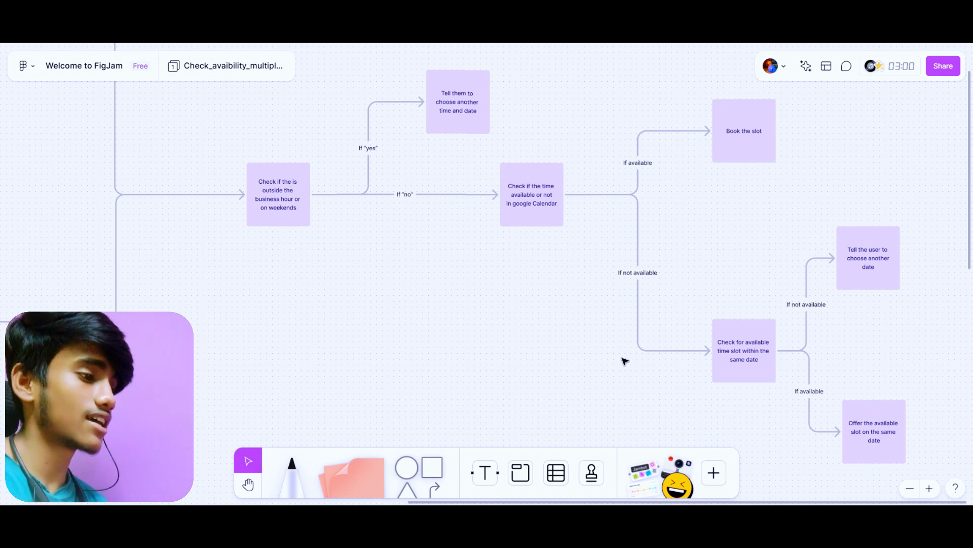
pyautogui.scroll(-3, 551, 358)
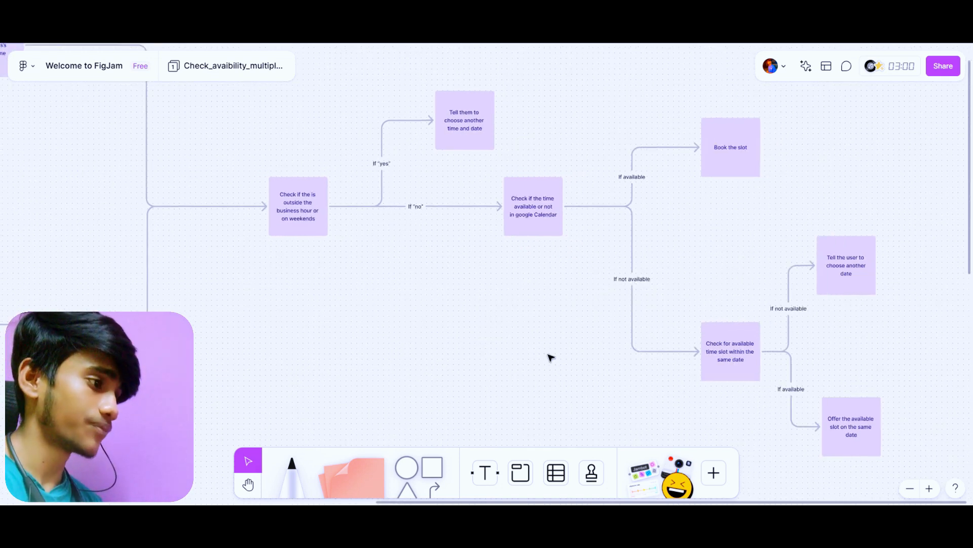
pyautogui.hscroll(-3, 551, 358)
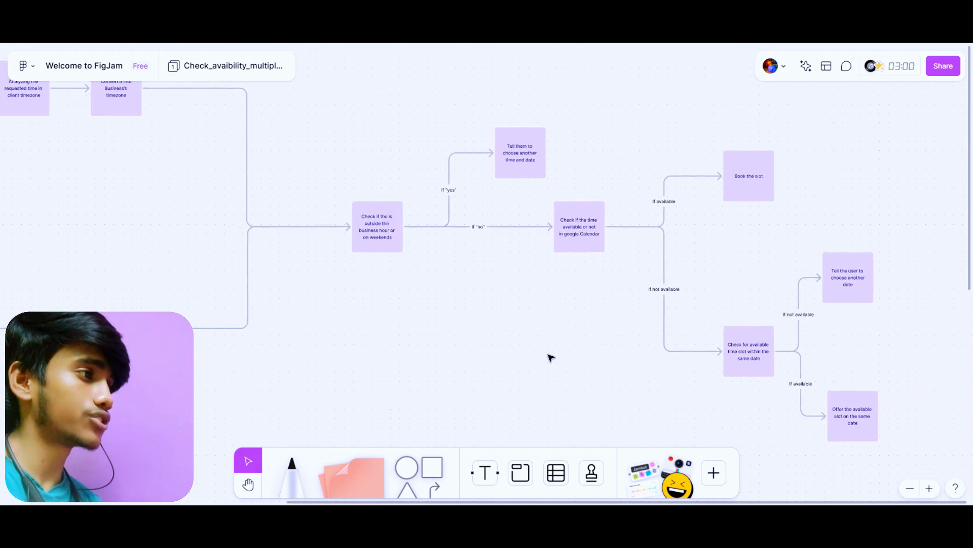
pyautogui.hscroll(-5, 551, 357)
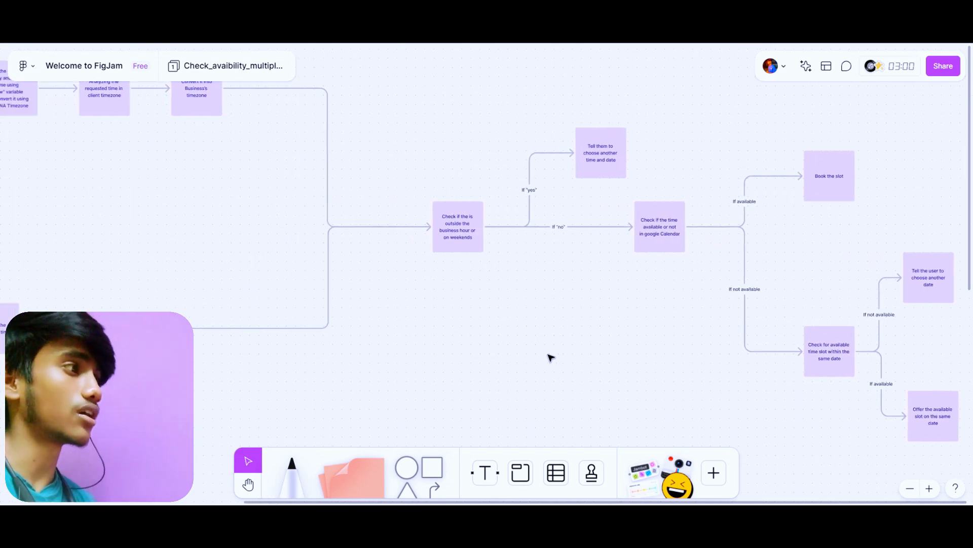
pyautogui.hscroll(-2, 551, 357)
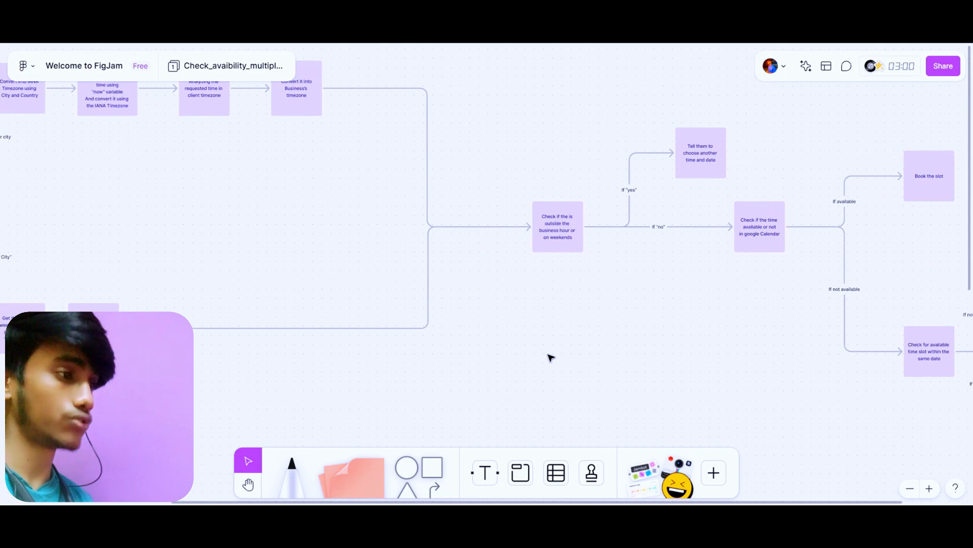
pyautogui.hscroll(-6, 554, 358)
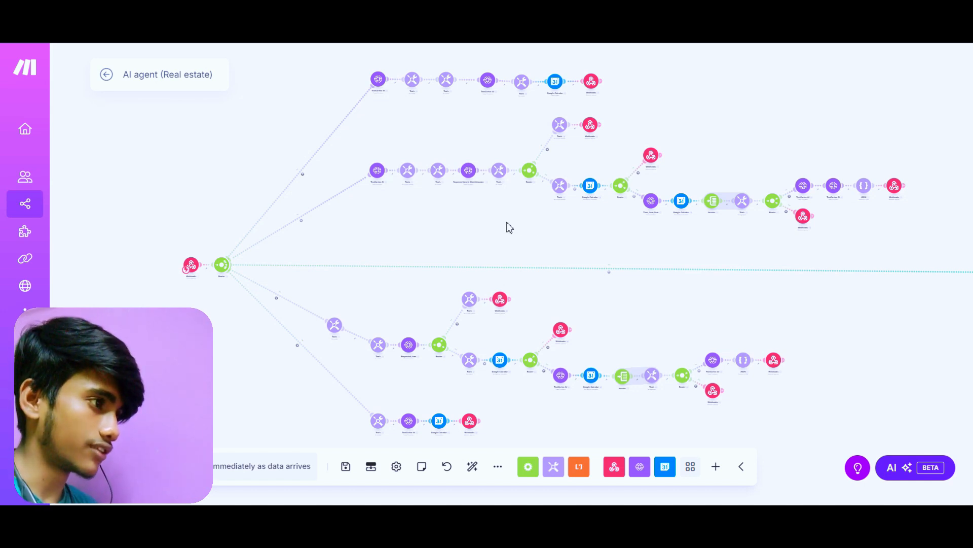
# In the AI agent (Real estate) scenario in Make, inspect the prompt of the second route's first TextCortex AI module.
pyautogui.moveTo(346, 62); pyautogui.dragTo(912, 247)
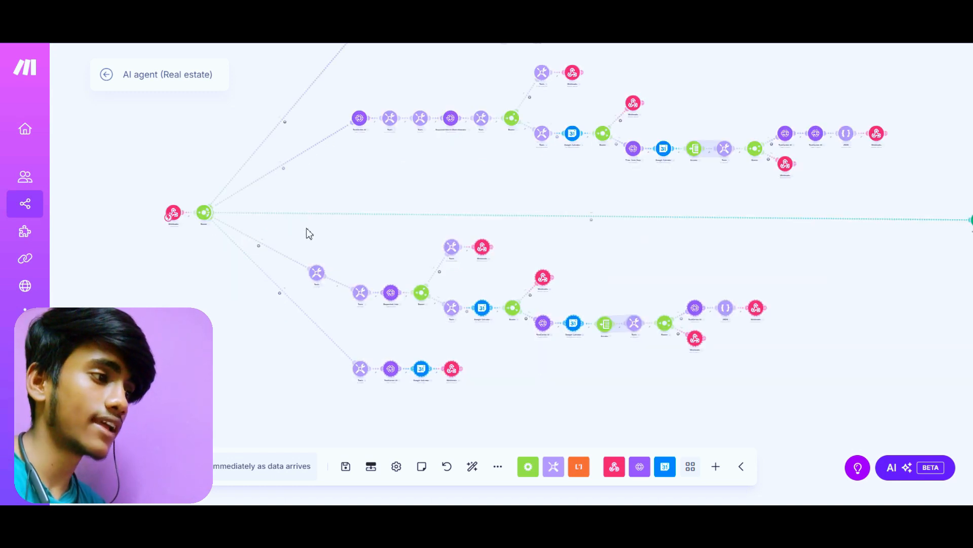
pyautogui.moveTo(302, 224); pyautogui.dragTo(840, 437)
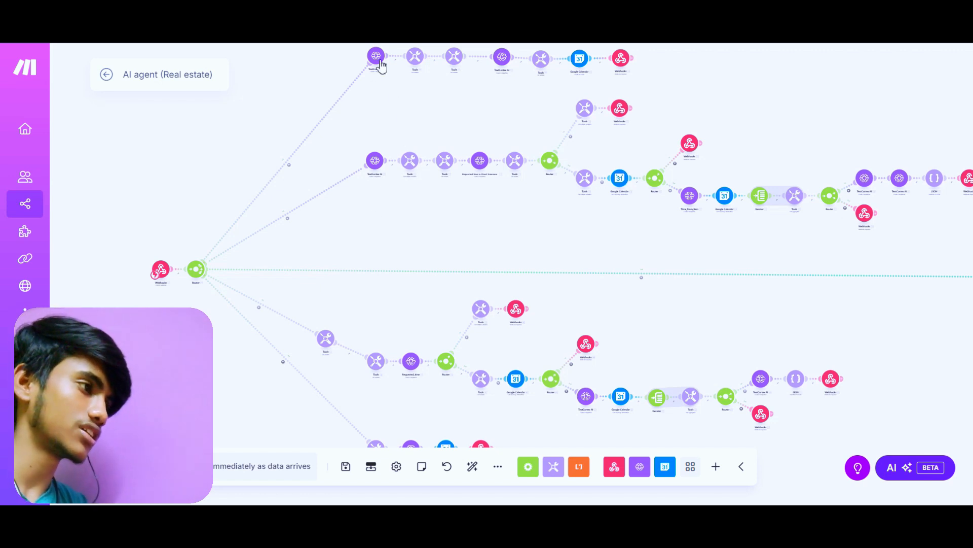
pyautogui.click(377, 166)
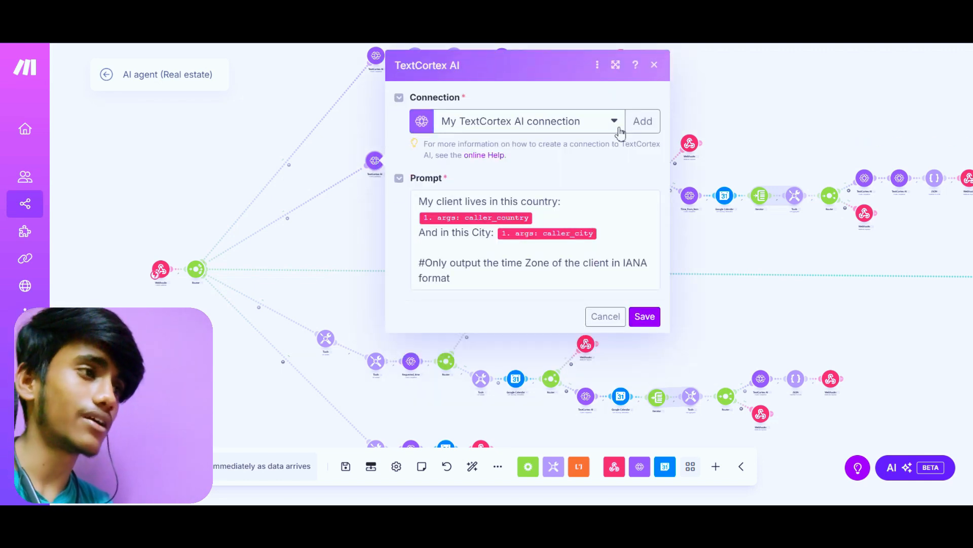
pyautogui.click(654, 66)
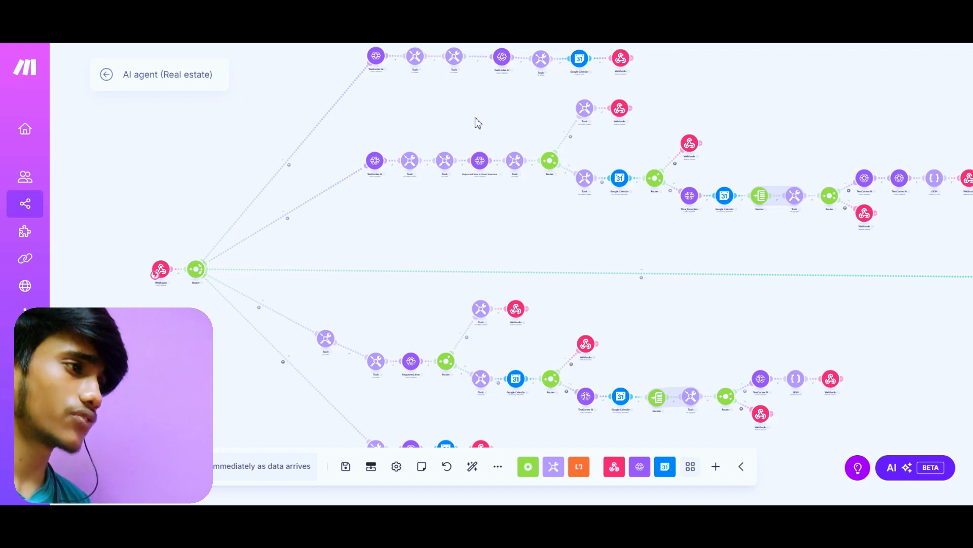
# Inspect the second route's filter from the main router, highlighting the India value in its caller_country condition.
pyautogui.scroll(1, 475, 117)
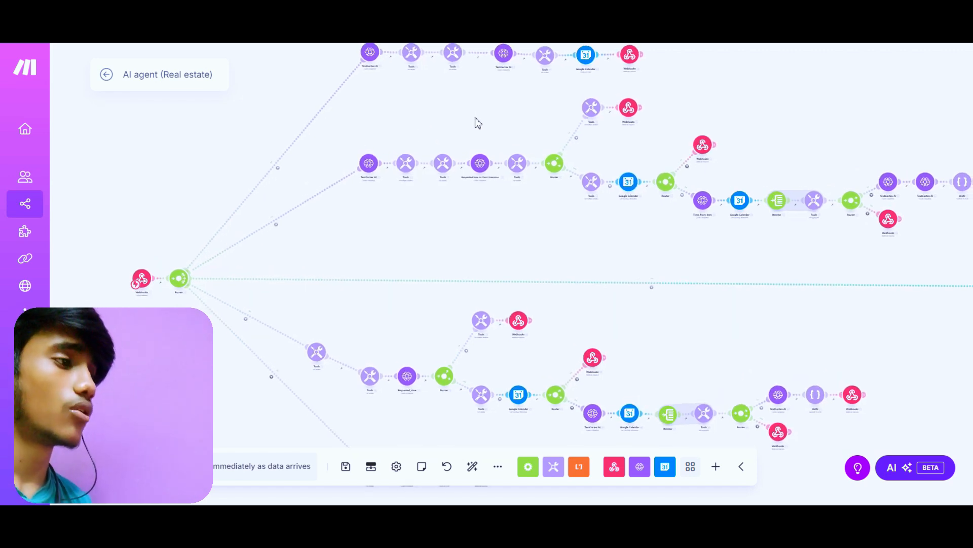
pyautogui.scroll(-1, 475, 119)
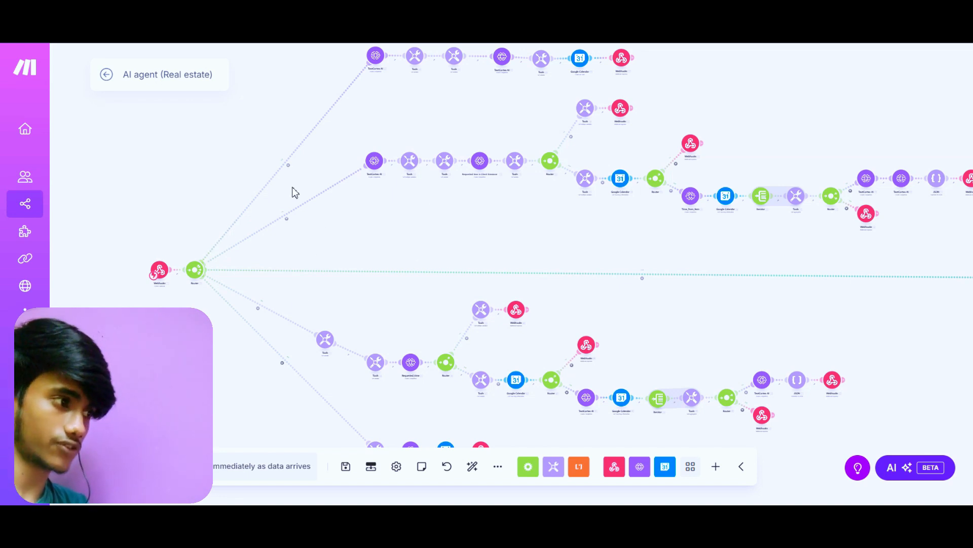
pyautogui.click(287, 219)
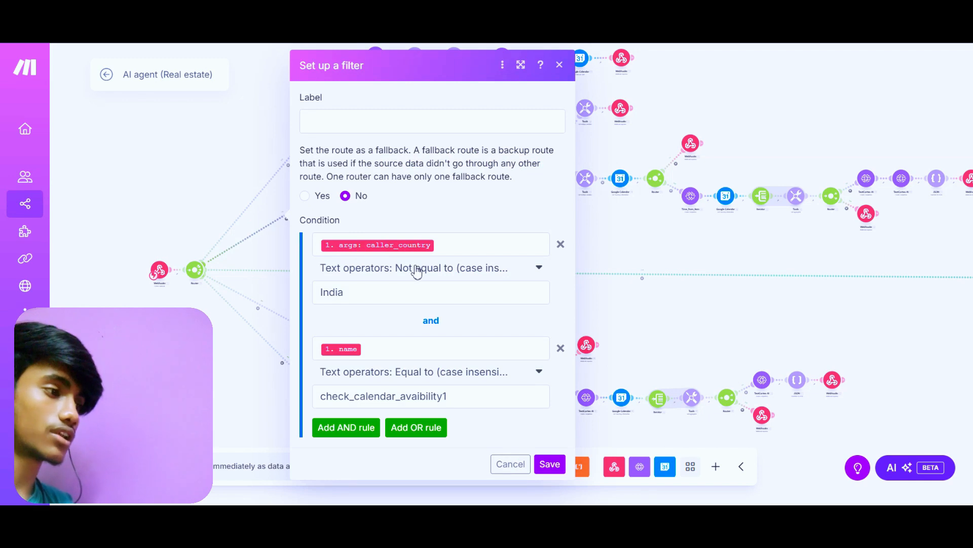
pyautogui.doubleClick(347, 297)
pyautogui.moveTo(347, 299); pyautogui.dragTo(315, 298)
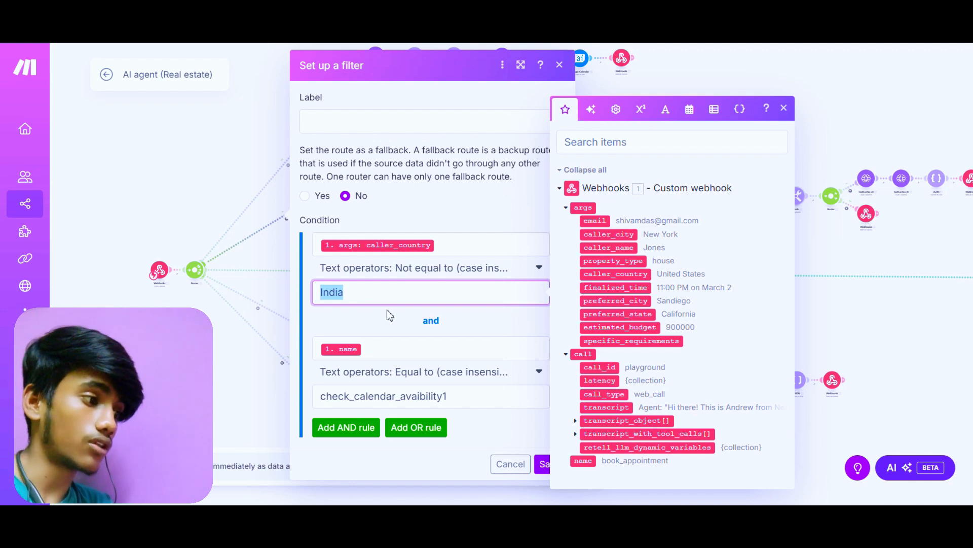
# Try to add another AND rule to the second route's filter.
pyautogui.click(364, 433)
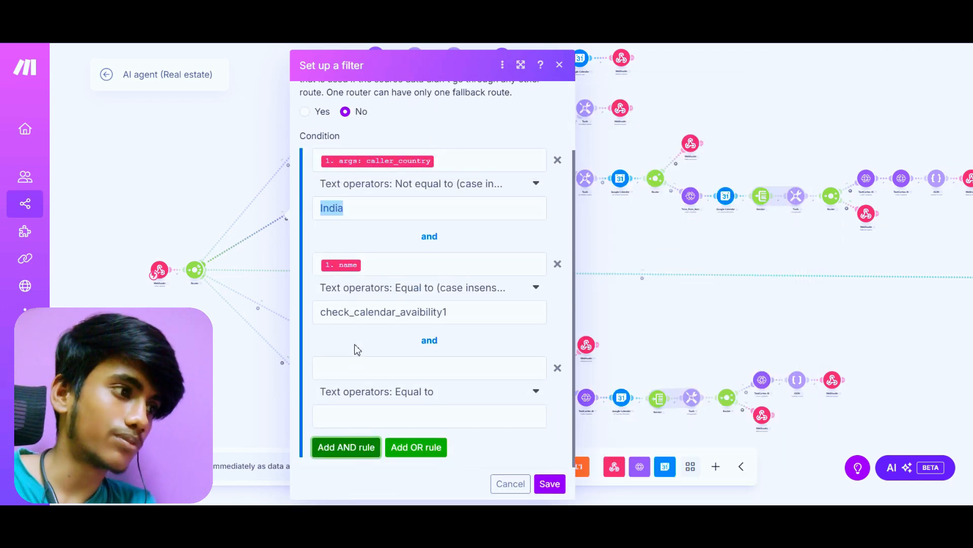
pyautogui.click(356, 368)
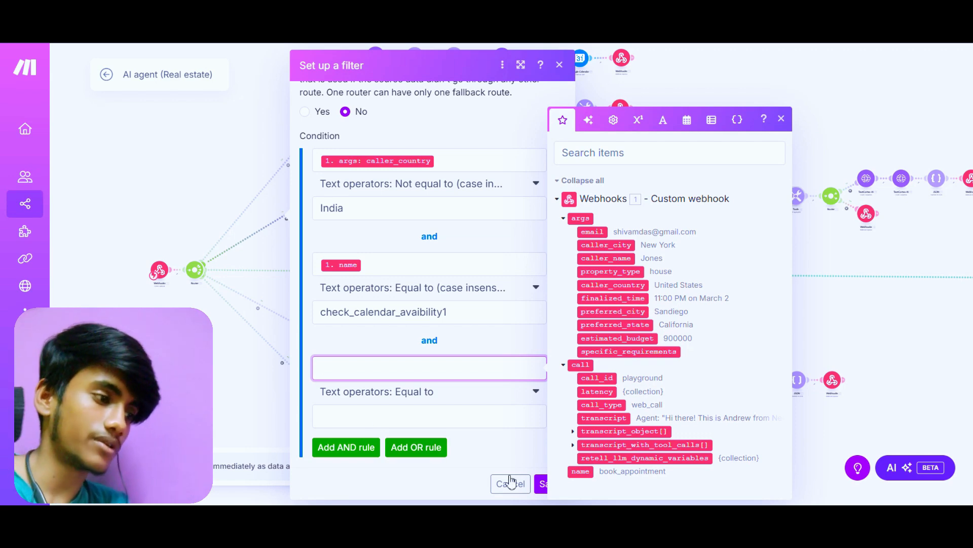
pyautogui.click(542, 487)
pyautogui.click(544, 485)
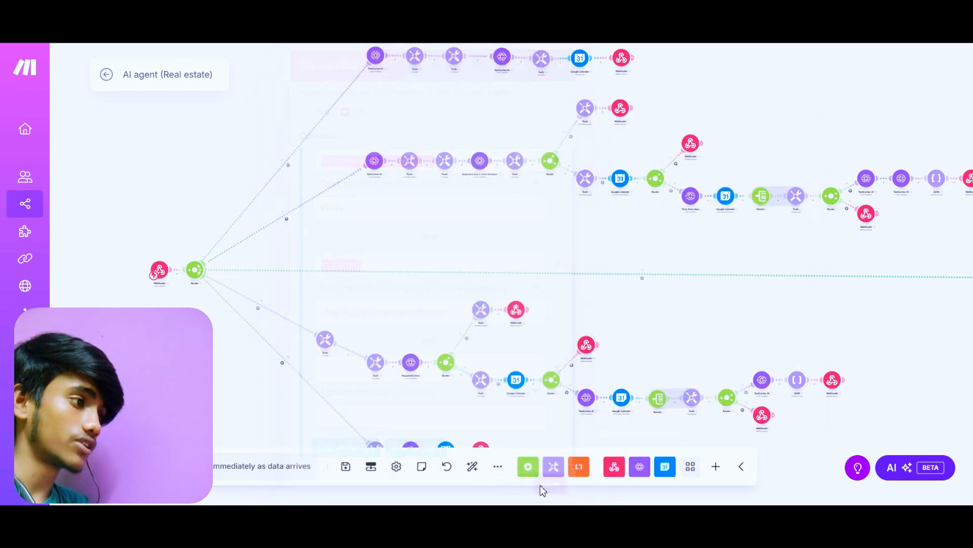
# Recheck the country value in the second route's caller_country filter condition and close the filter.
pyautogui.click(287, 222)
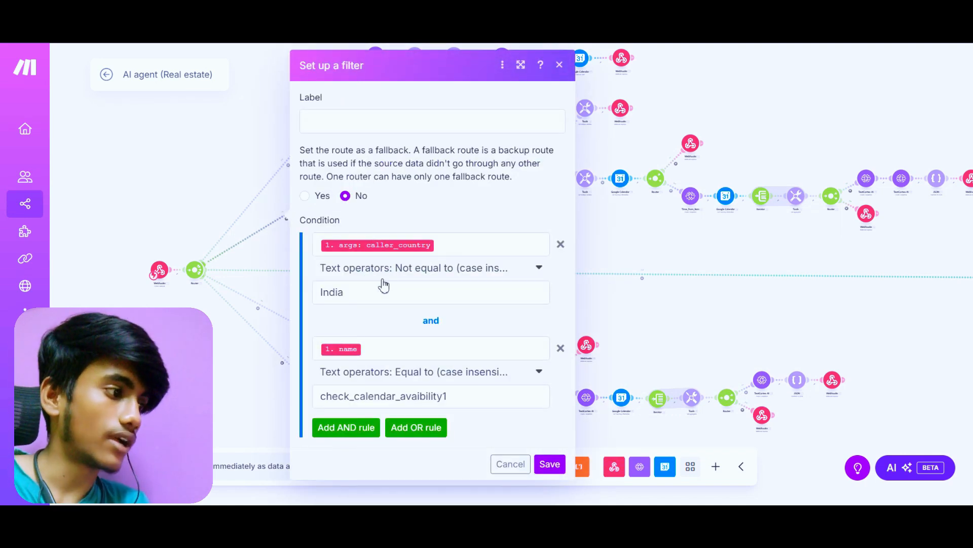
pyautogui.moveTo(321, 292); pyautogui.dragTo(355, 297)
pyautogui.click(355, 297)
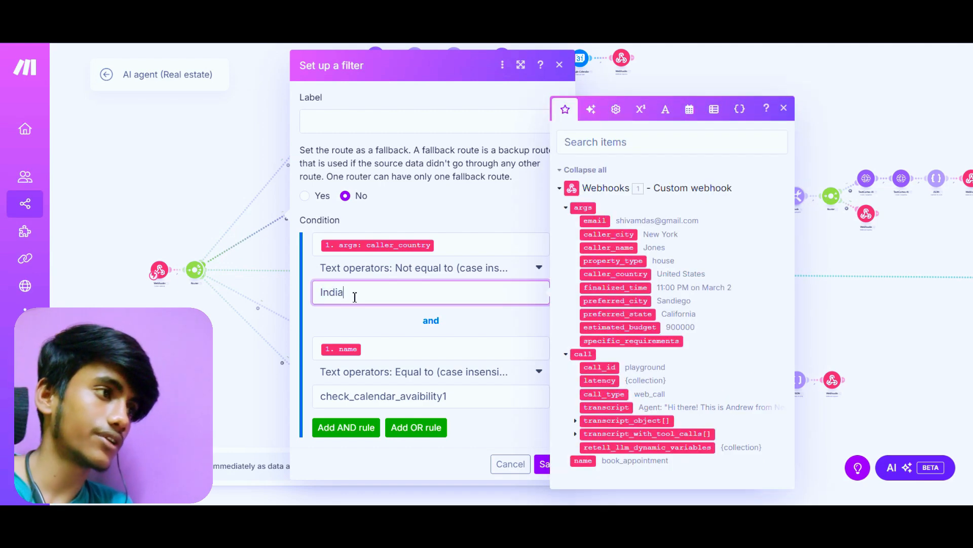
pyautogui.click(560, 65)
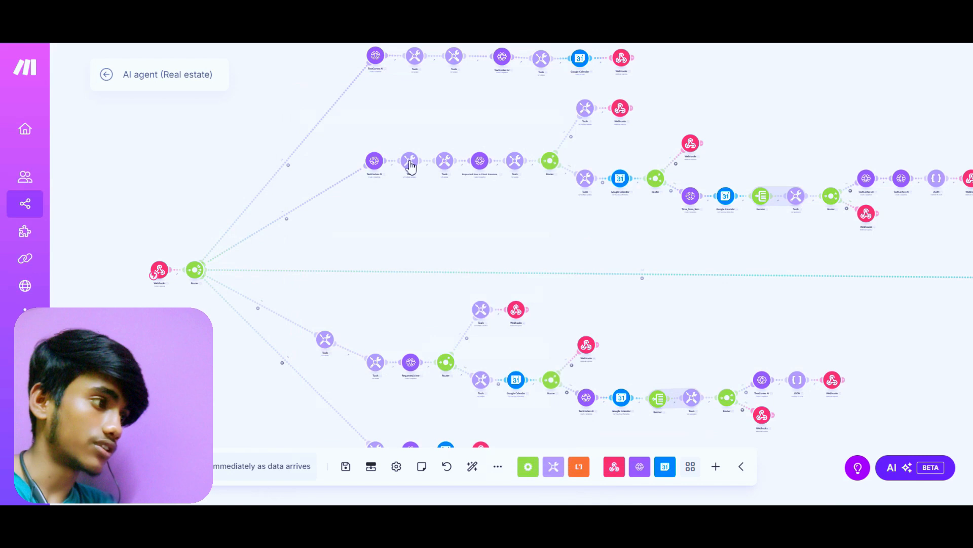
# Compare the function name and caller_country conditions in the filters of the top booking route and the two lowest routes.
pyautogui.click(287, 168)
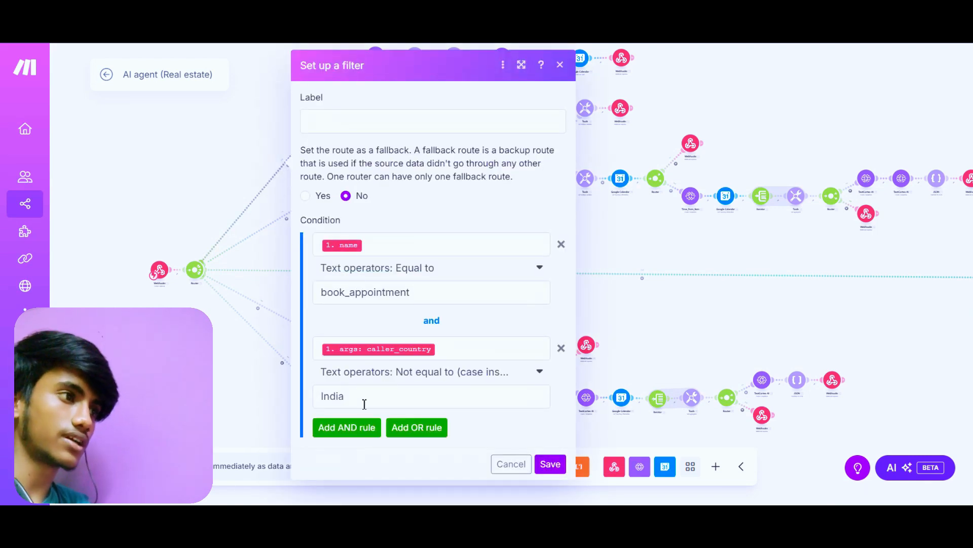
pyautogui.click(560, 64)
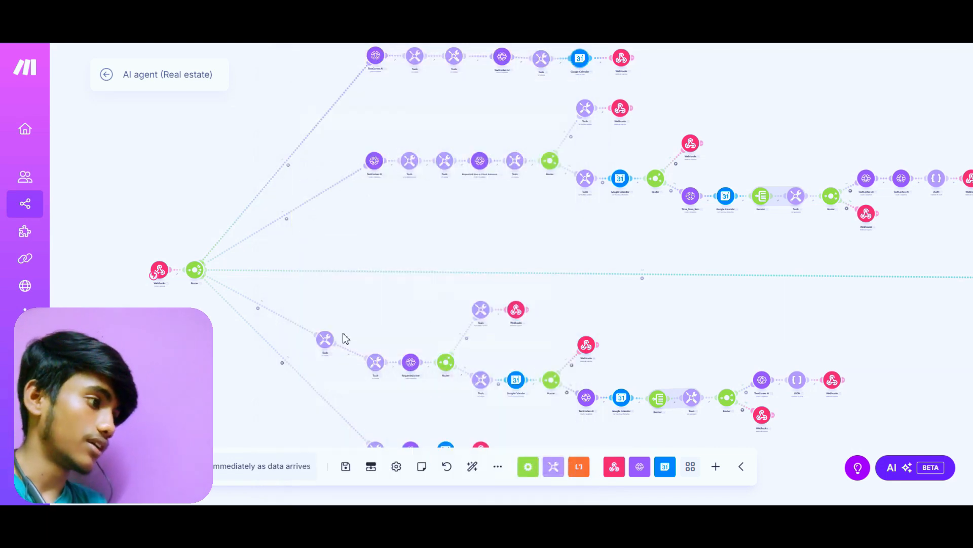
pyautogui.click(258, 310)
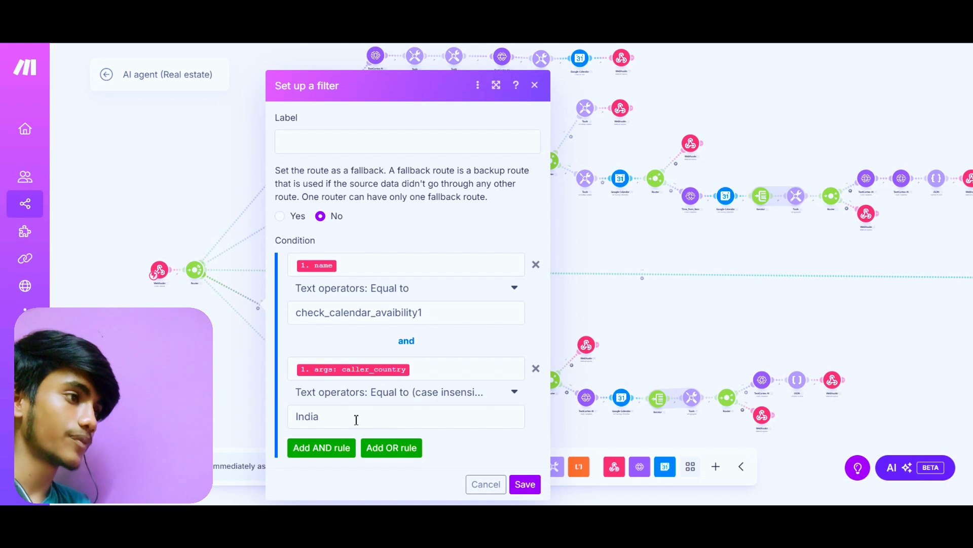
pyautogui.click(535, 85)
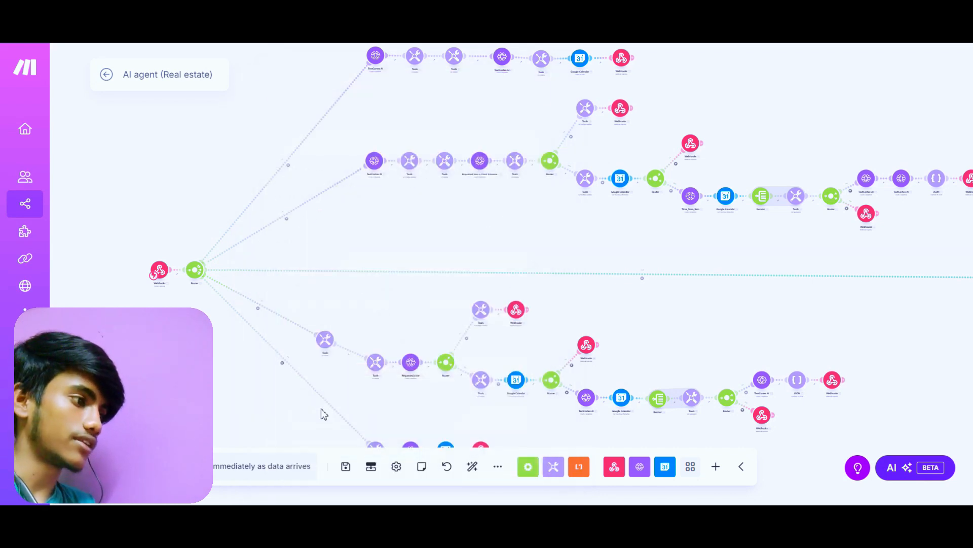
pyautogui.click(282, 367)
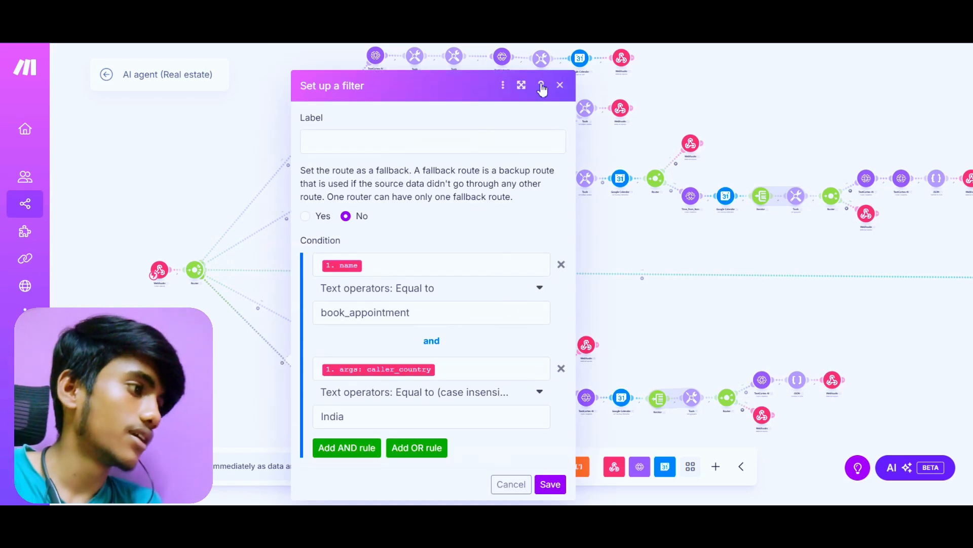
pyautogui.click(559, 86)
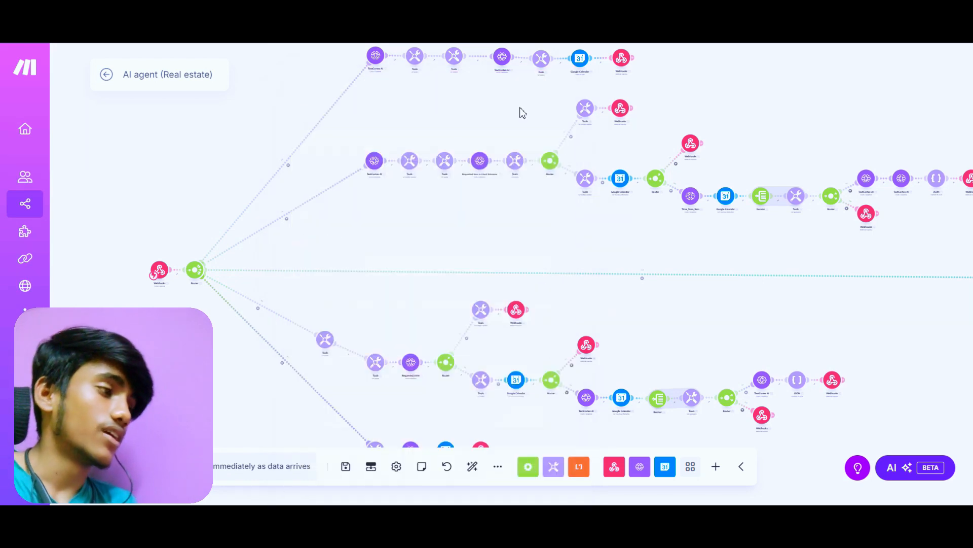
# Review the second route's timezone prompt and its Client_current_date_time and Client_current_weekday variable formulas.
pyautogui.click(375, 173)
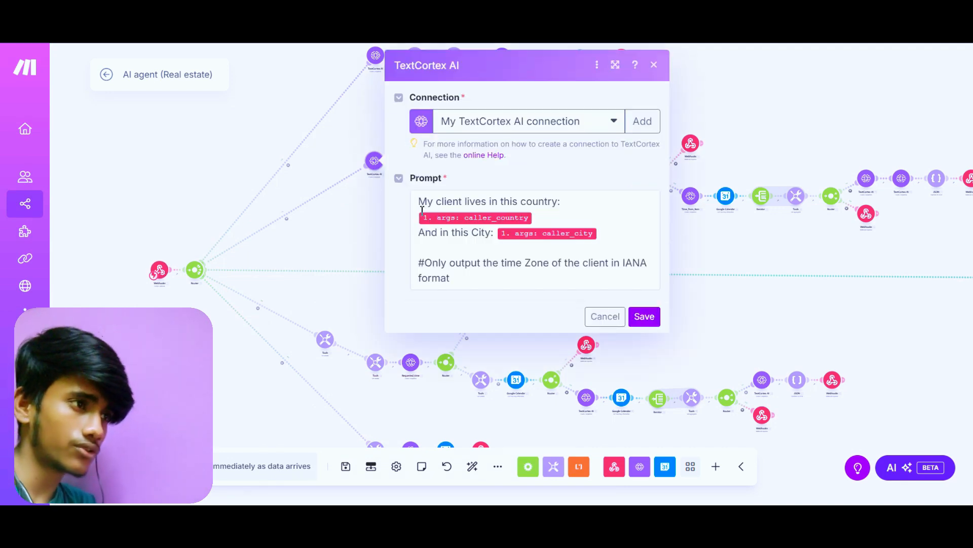
pyautogui.click(654, 65)
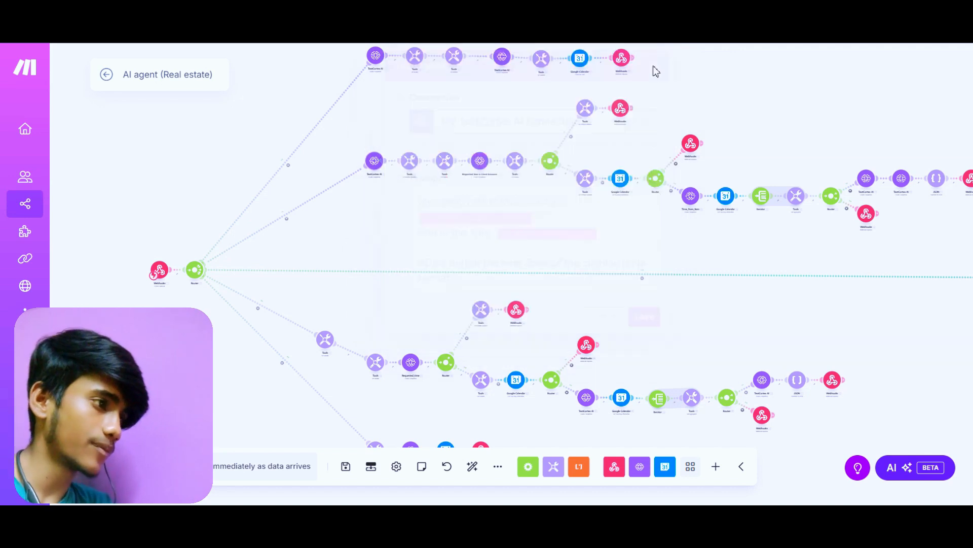
pyautogui.click(412, 162)
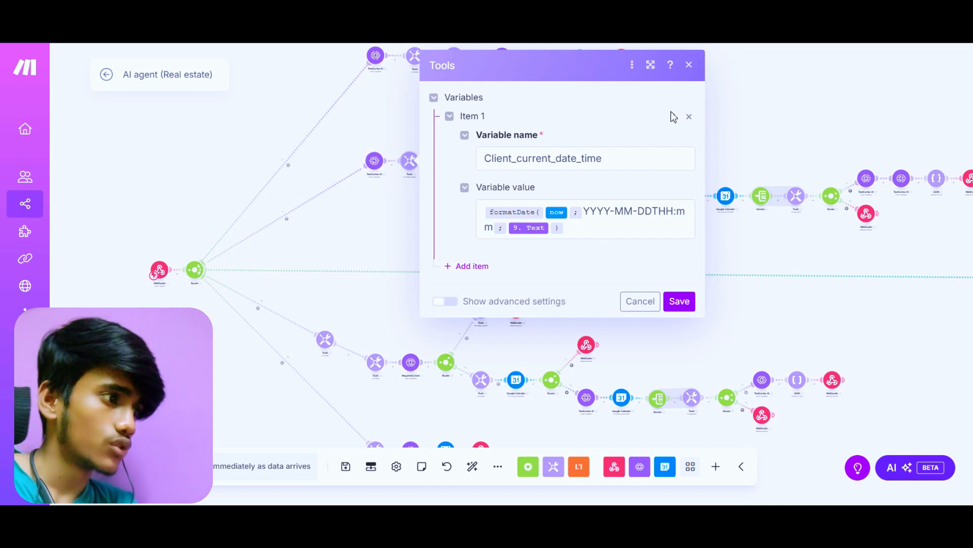
pyautogui.click(689, 65)
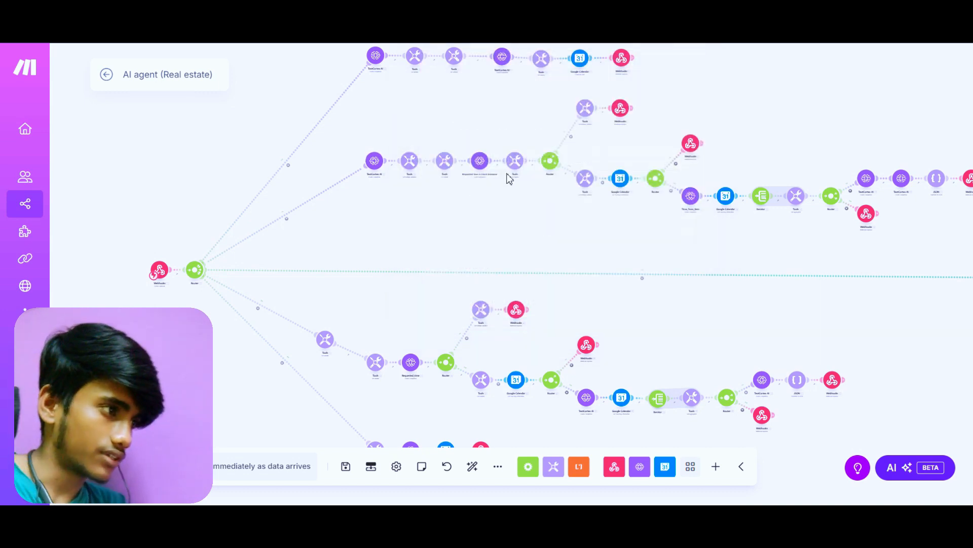
pyautogui.click(446, 162)
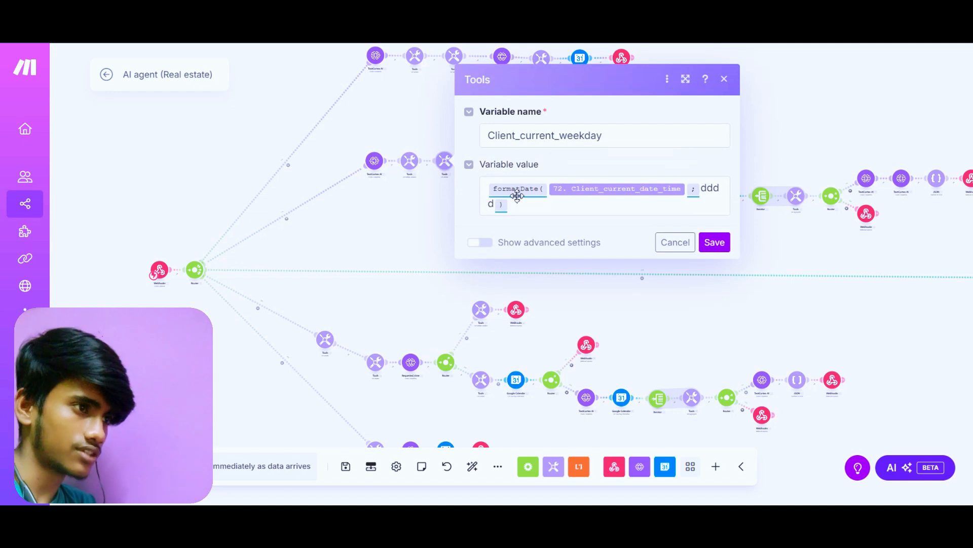
pyautogui.click(724, 80)
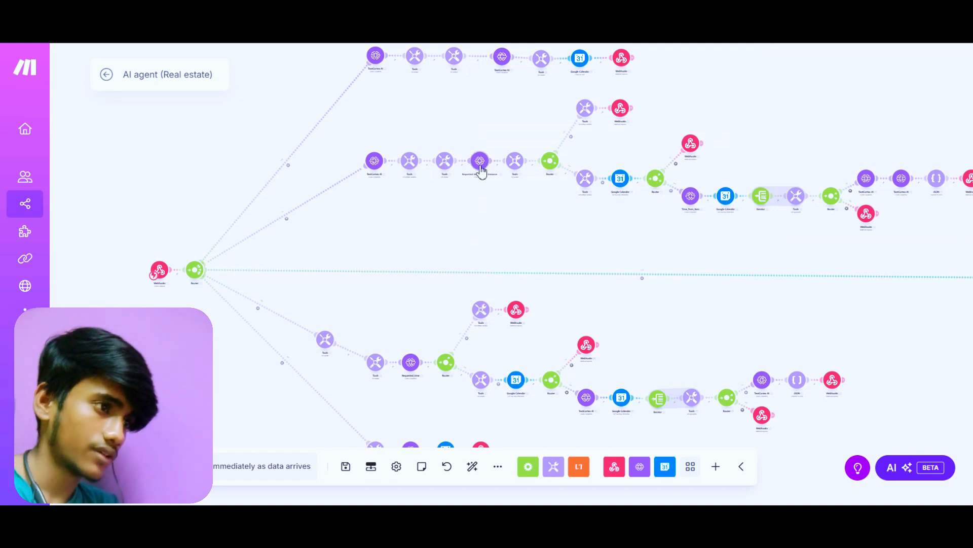
# Read the full prompt that calculates the requested time in the client timezone, and highlight the second route's first four modules.
pyautogui.click(481, 167)
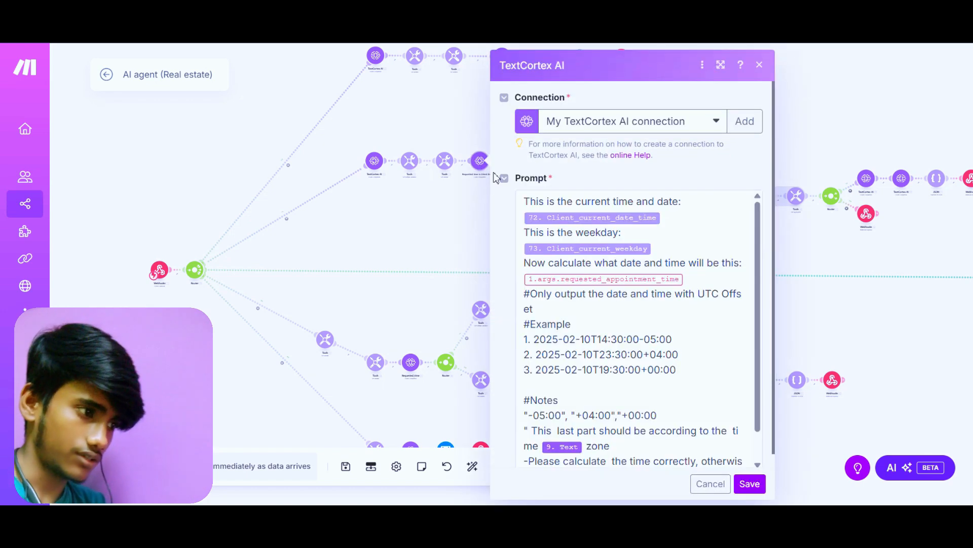
pyautogui.scroll(-3, 550, 217)
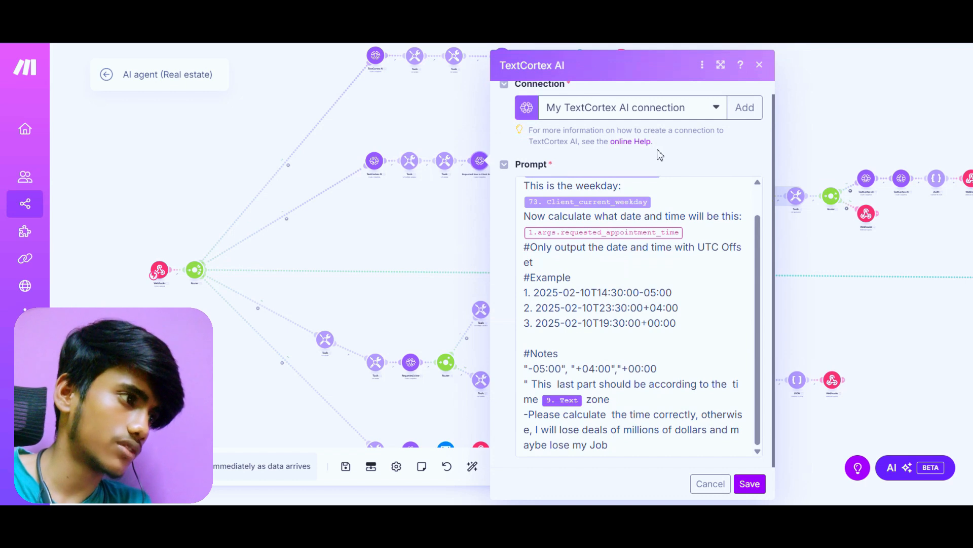
pyautogui.click(759, 65)
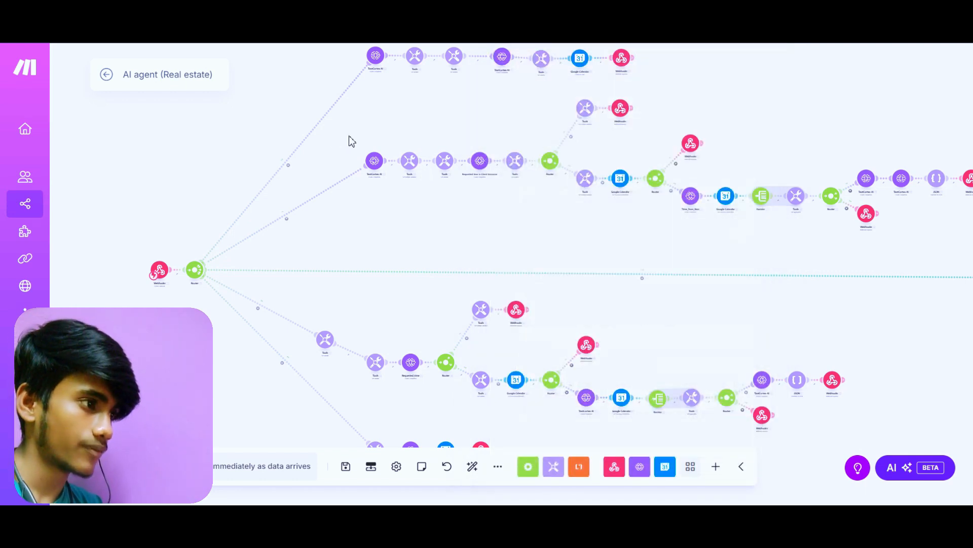
pyautogui.moveTo(361, 132); pyautogui.dragTo(501, 182)
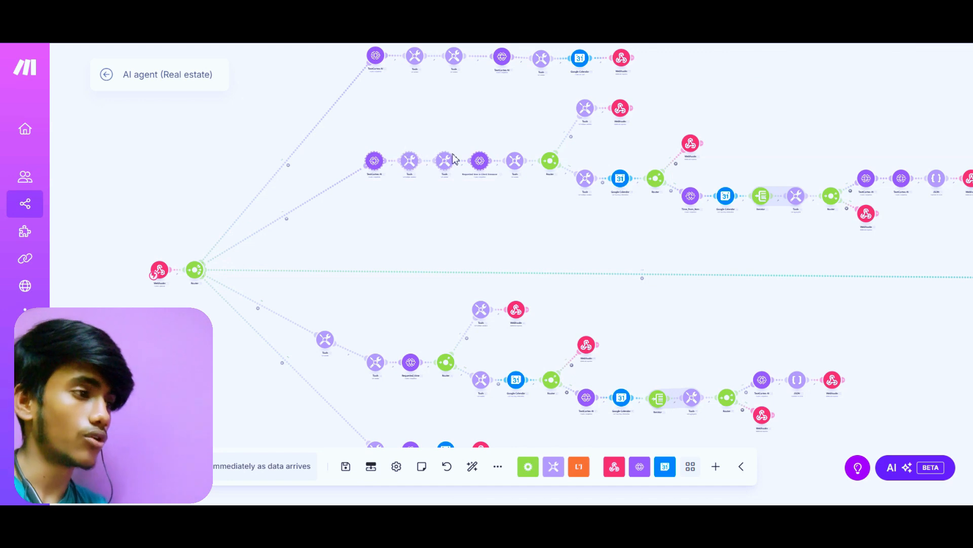
# Examine the requested_time_IST variable's formatDate formula, highlighting its Asia/Kolkata timezone argument, and save the module.
pyautogui.click(516, 166)
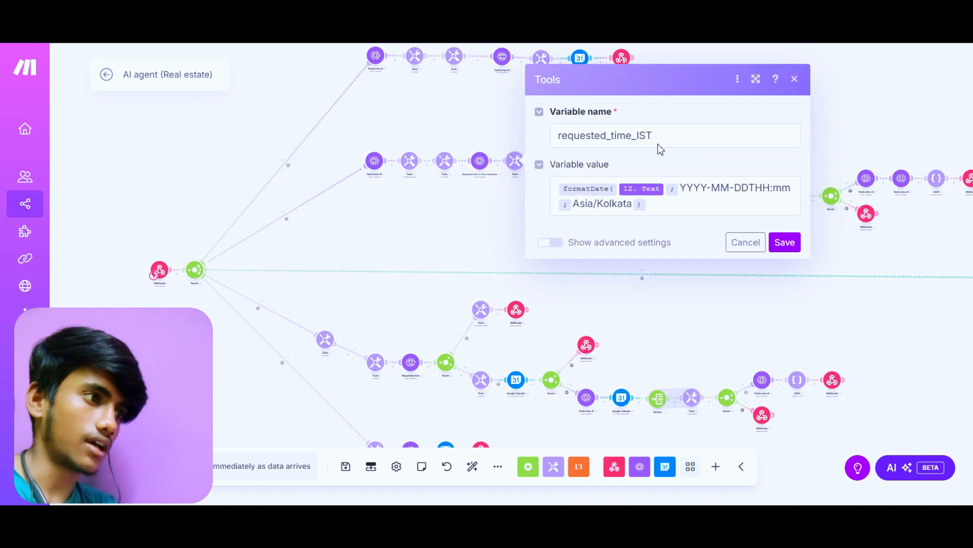
pyautogui.click(575, 209)
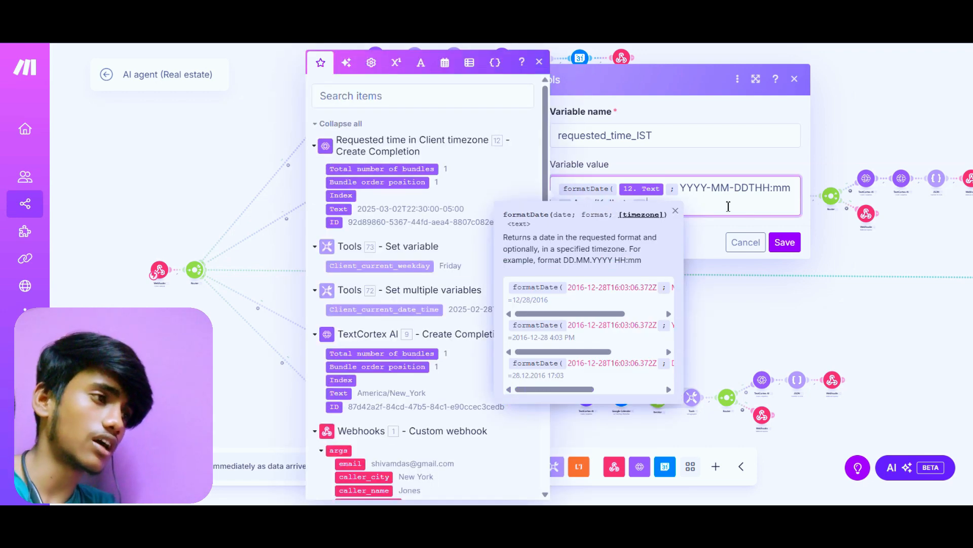
pyautogui.click(729, 207)
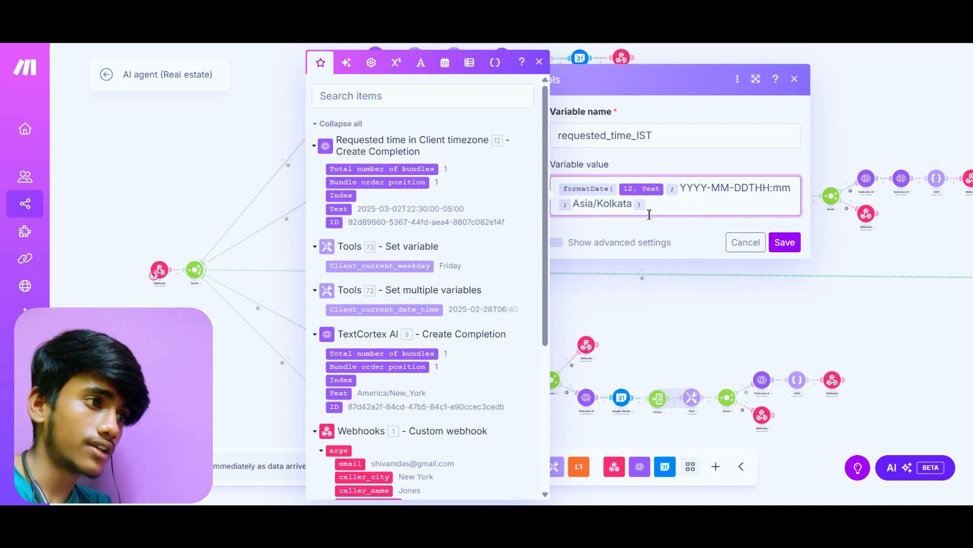
pyautogui.moveTo(635, 203); pyautogui.dragTo(574, 212)
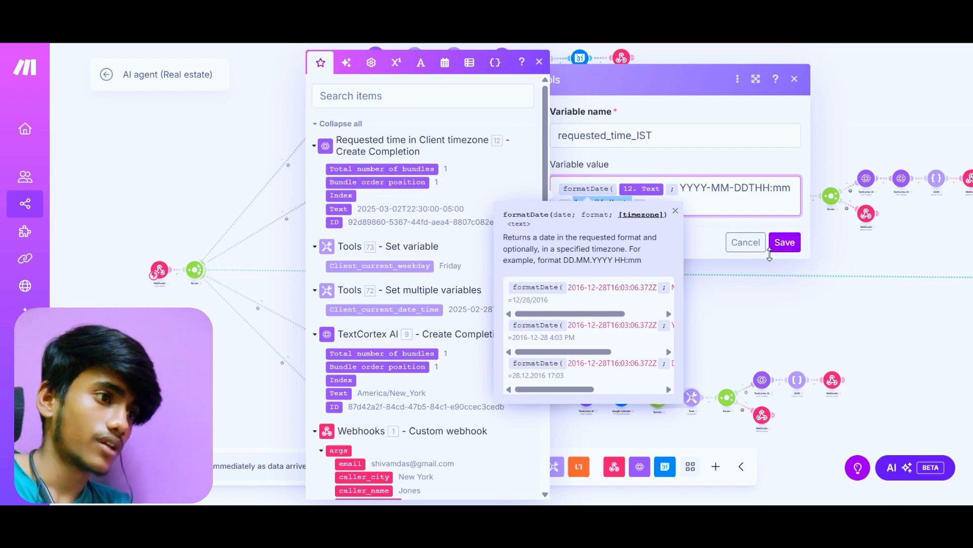
pyautogui.click(777, 254)
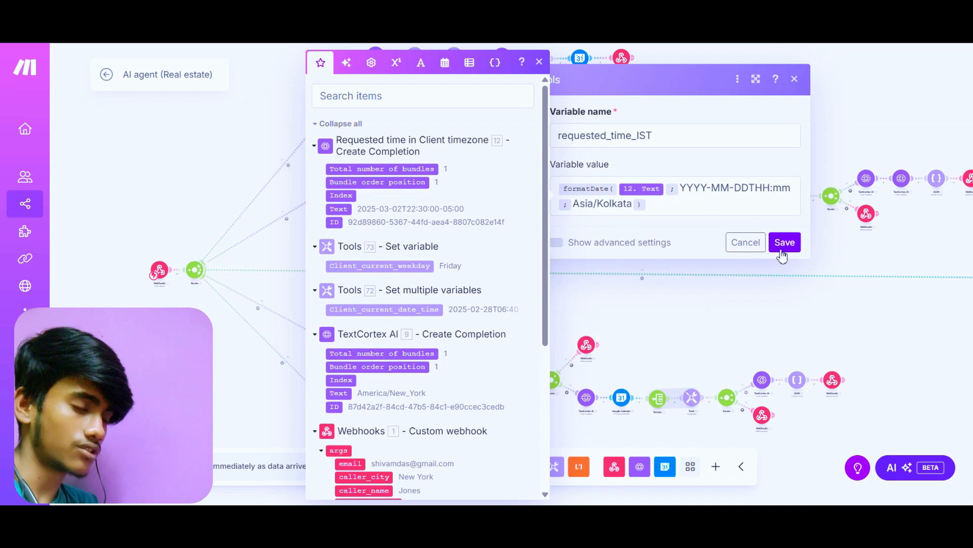
pyautogui.click(784, 244)
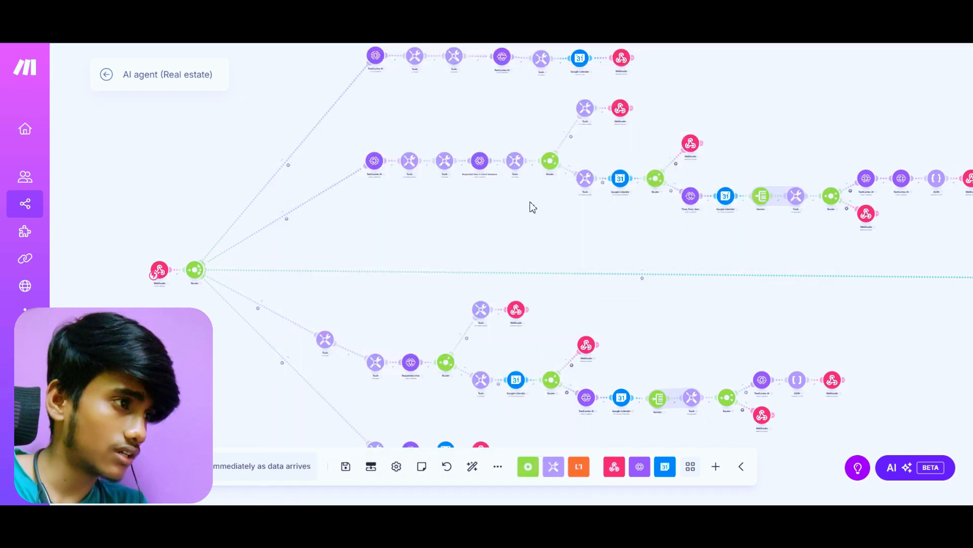
# Inspect the stopflow variable on the second route's upper branch and all weekday and business-hour conditions in that branch's filter.
pyautogui.click(586, 117)
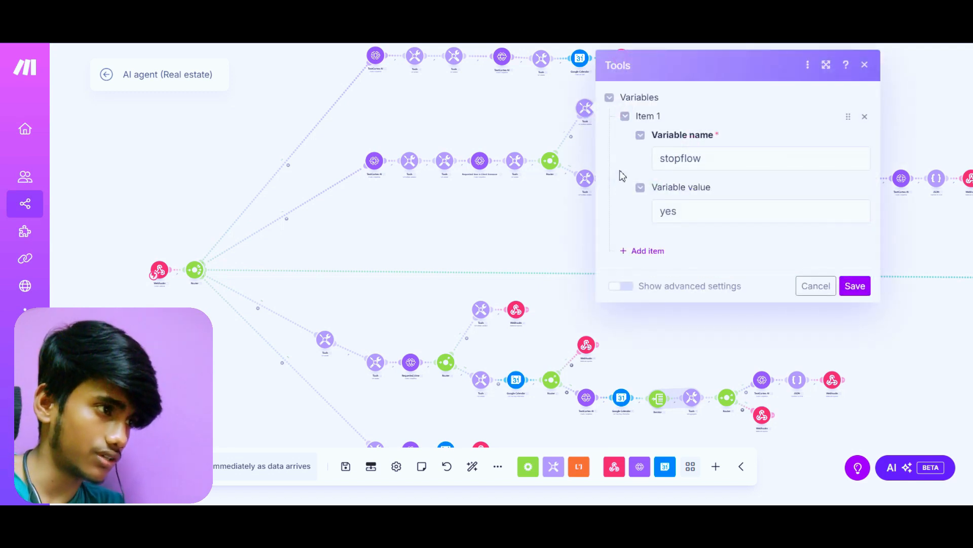
pyautogui.click(558, 136)
pyautogui.click(571, 142)
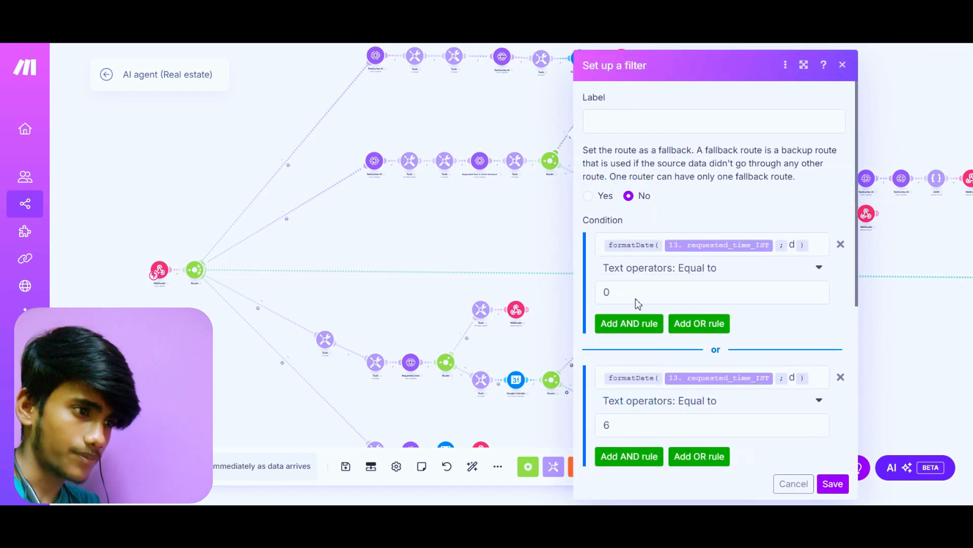
pyautogui.scroll(-5, 641, 330)
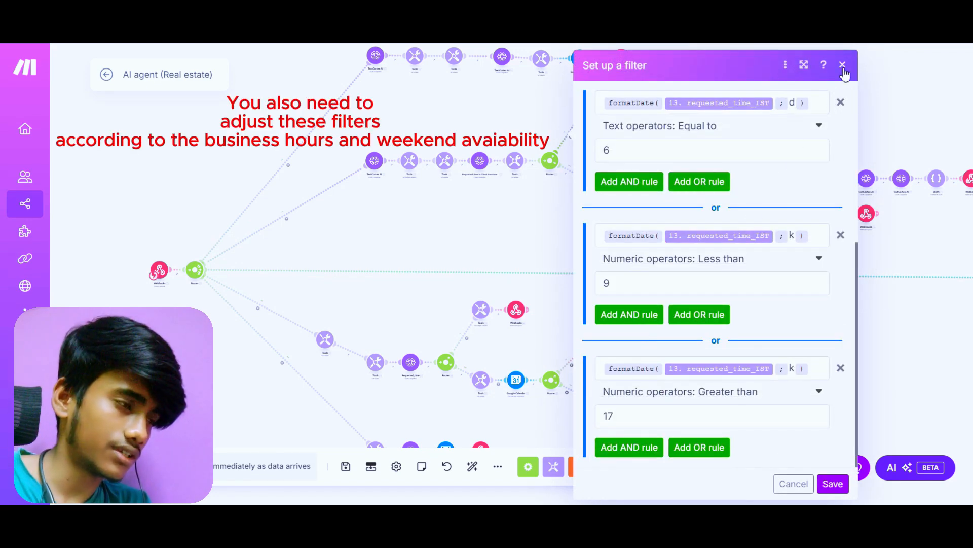
# Close the branch filter and recheck the second route's requested_time_IST variable formula.
pyautogui.click(843, 65)
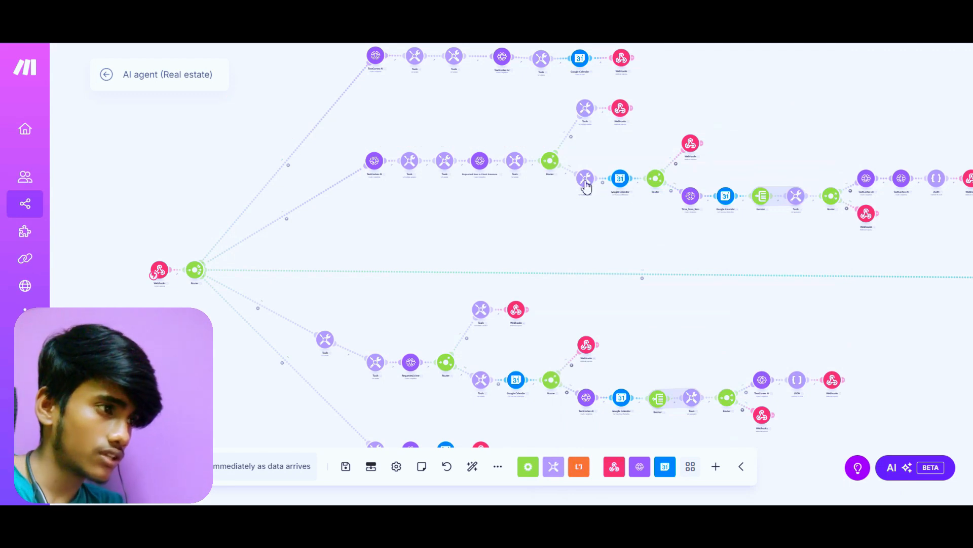
pyautogui.click(515, 162)
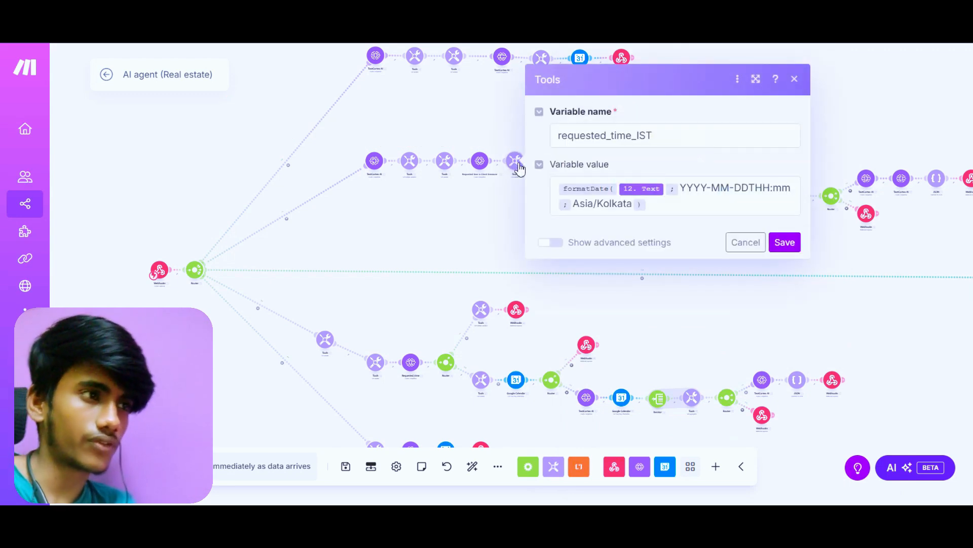
pyautogui.click(795, 80)
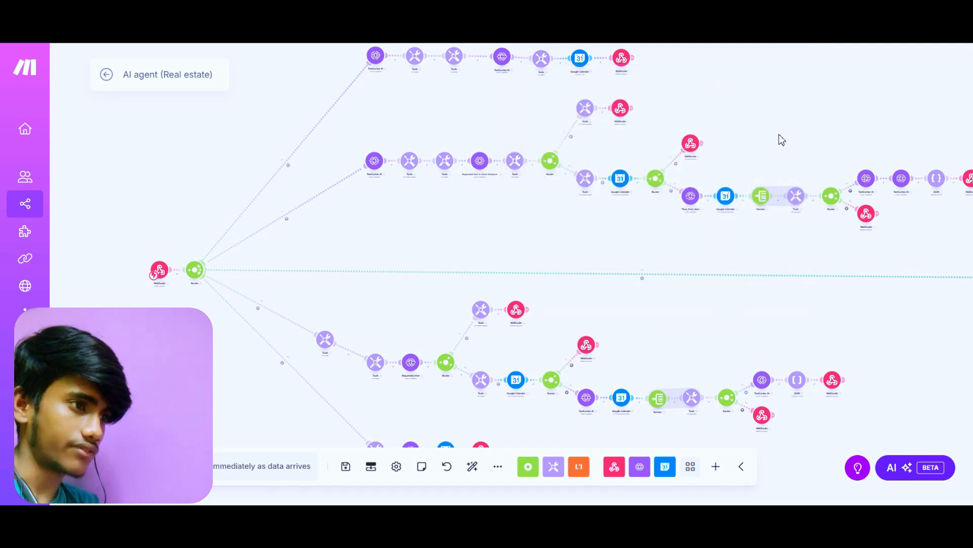
# Examine the second route's 9 AM conversion prompt and the minimum and maximum times of the Google Calendar module after it.
pyautogui.click(691, 196)
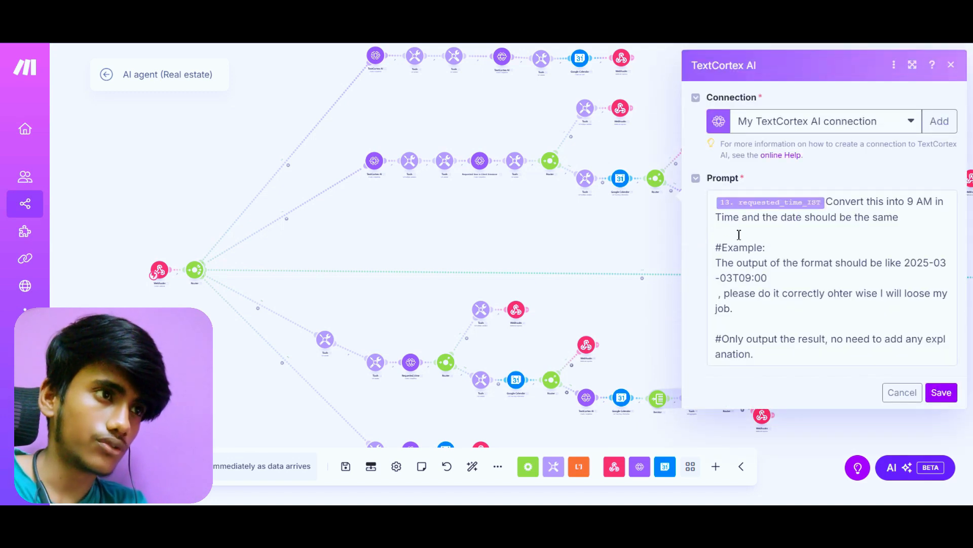
pyautogui.click(951, 67)
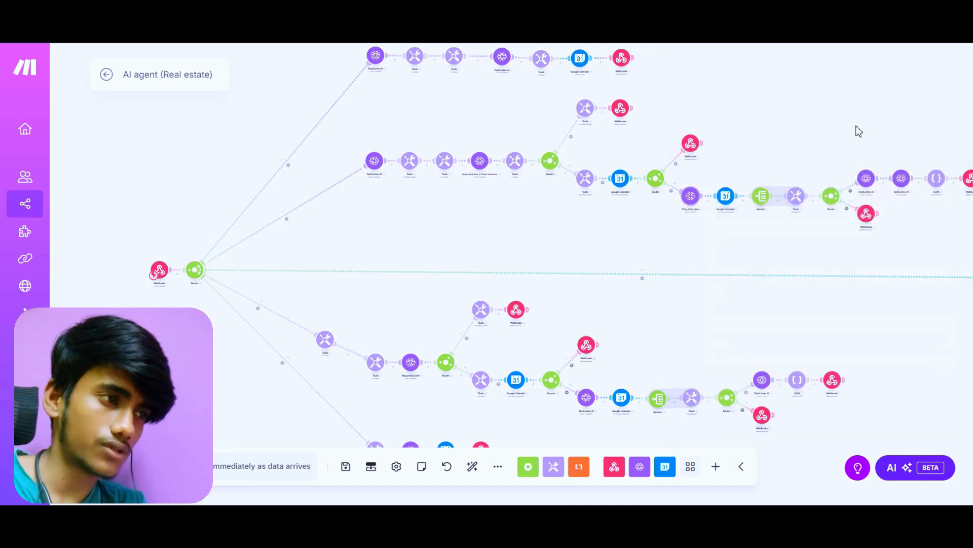
pyautogui.click(727, 198)
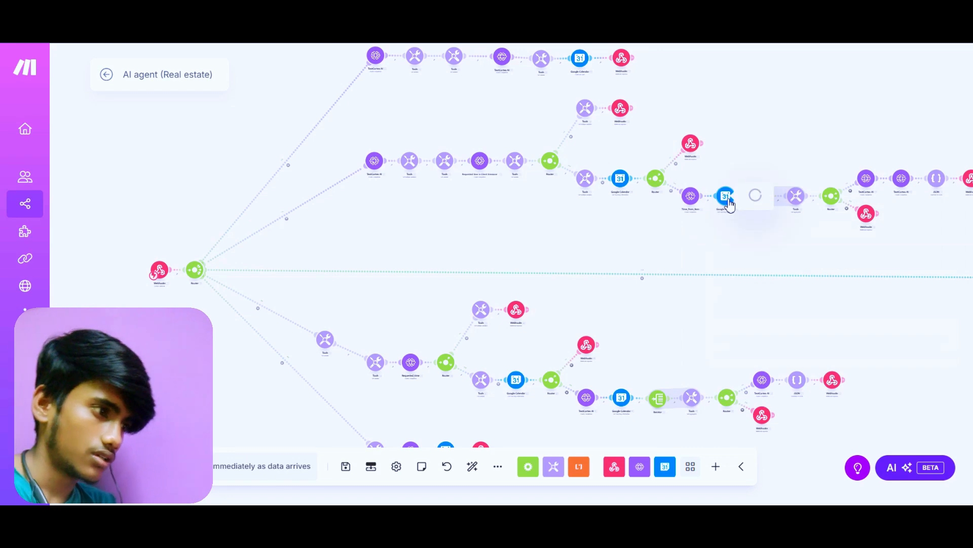
pyautogui.scroll(-1, 528, 259)
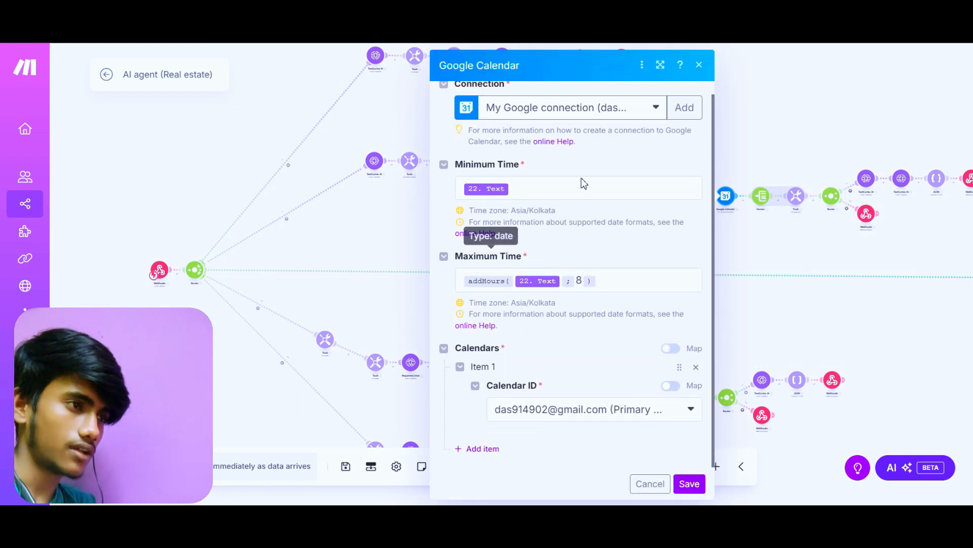
pyautogui.click(720, 184)
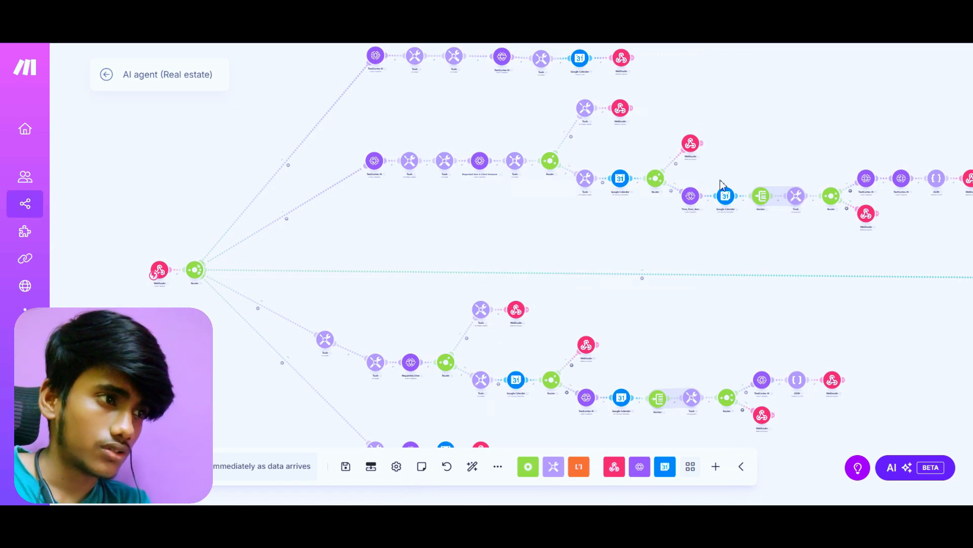
# Review the second route's text aggregator, including its source module and the slot text formula.
pyautogui.click(797, 197)
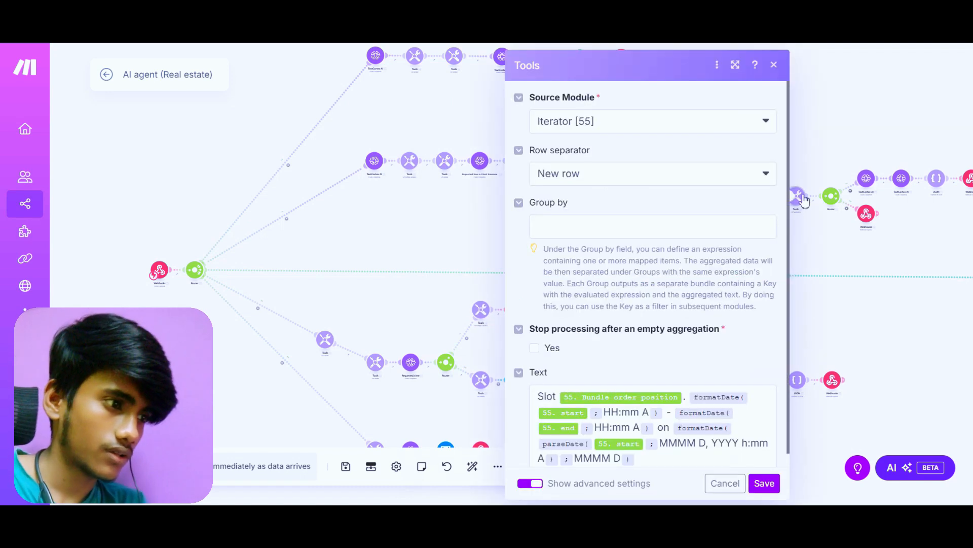
pyautogui.scroll(-1, 712, 260)
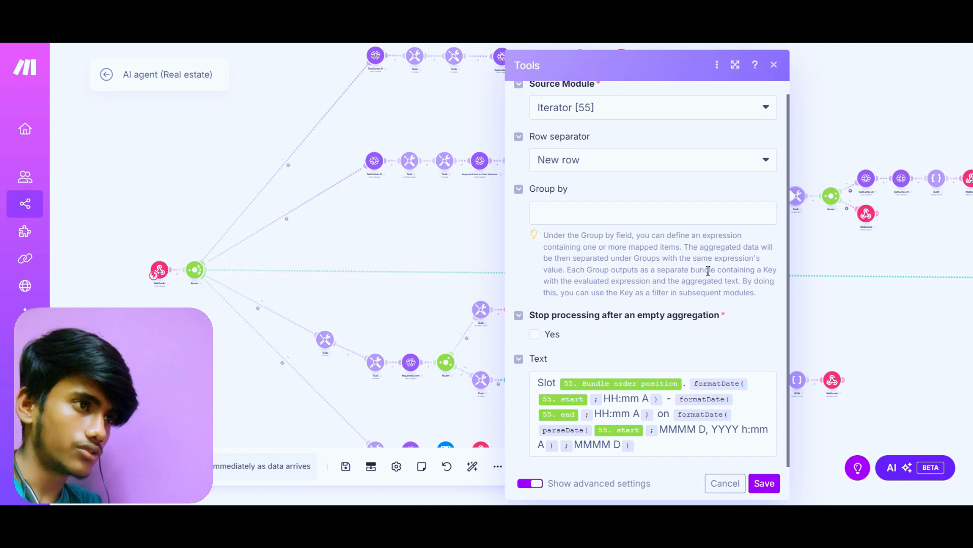
pyautogui.click(774, 66)
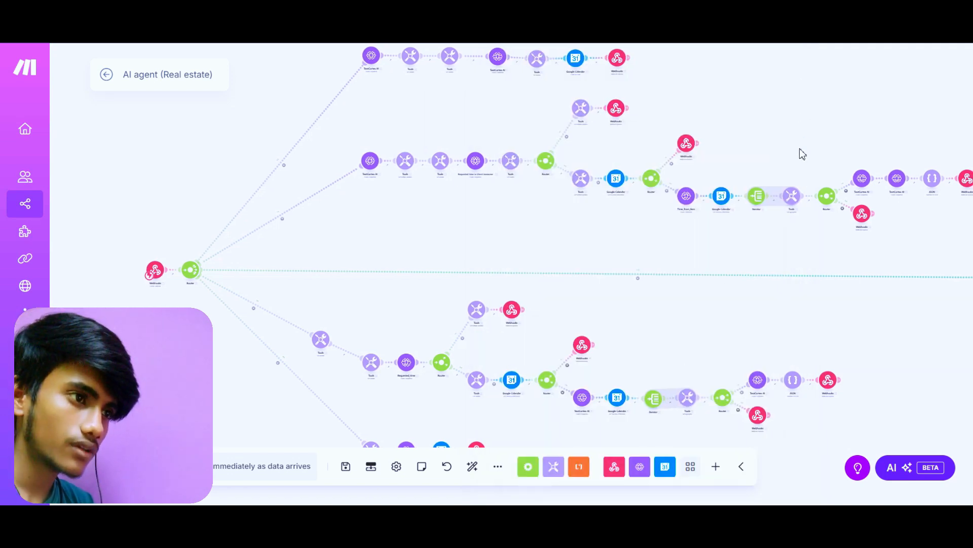
# Read through the second route's TextCortex AI prompt that extracts available slots from the calendar data.
pyautogui.click(862, 187)
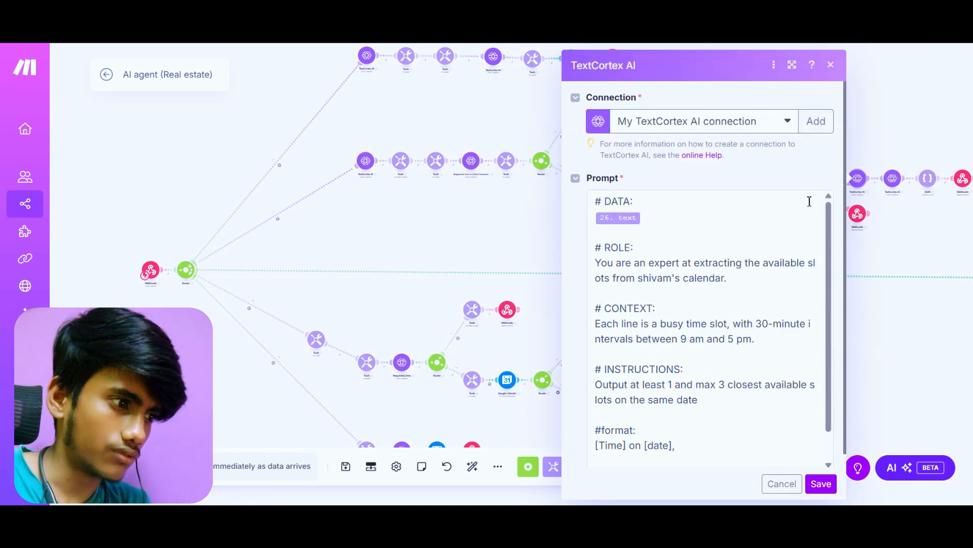
pyautogui.scroll(-2, 678, 296)
pyautogui.scroll(2, 676, 295)
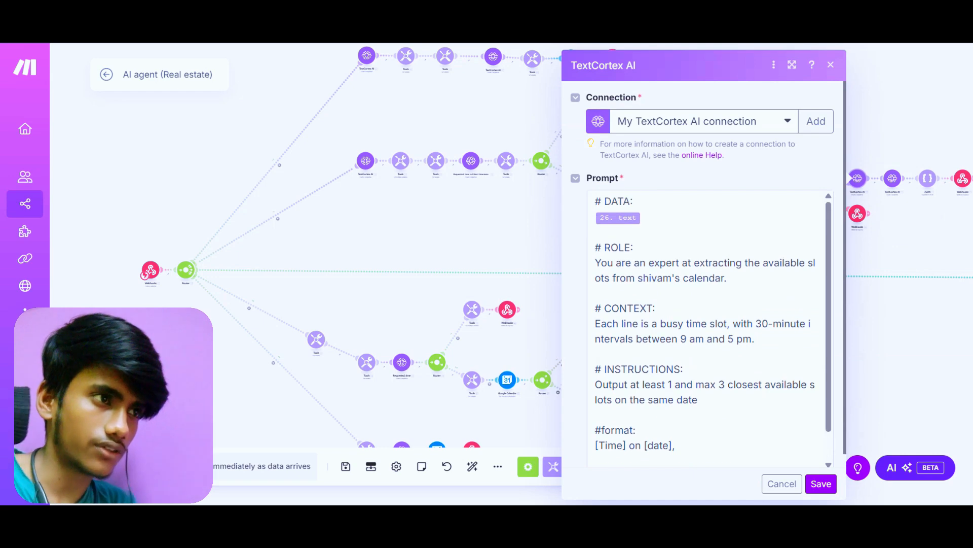
pyautogui.click(830, 65)
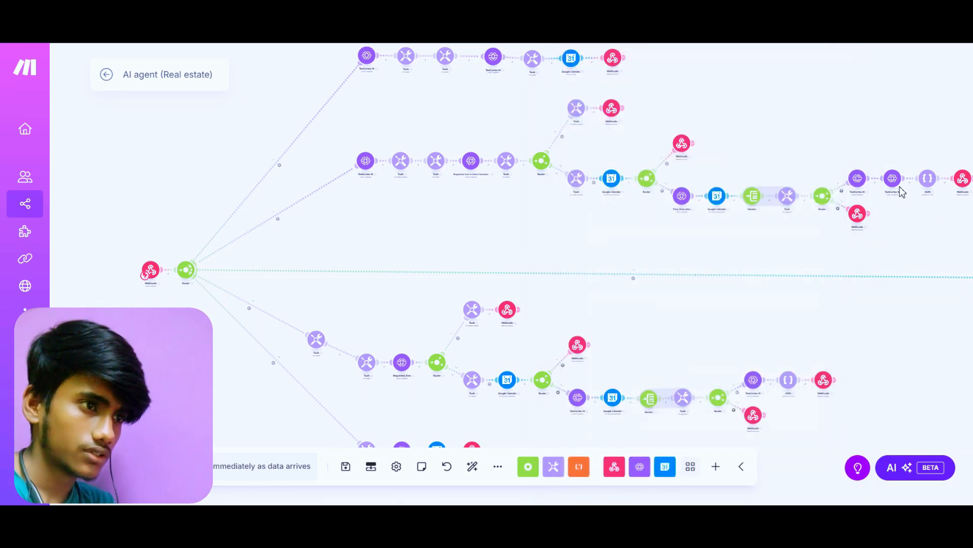
# Study the prompt that converts available slots into the client timezone, highlighting Asia/Kolkata in its text.
pyautogui.click(892, 180)
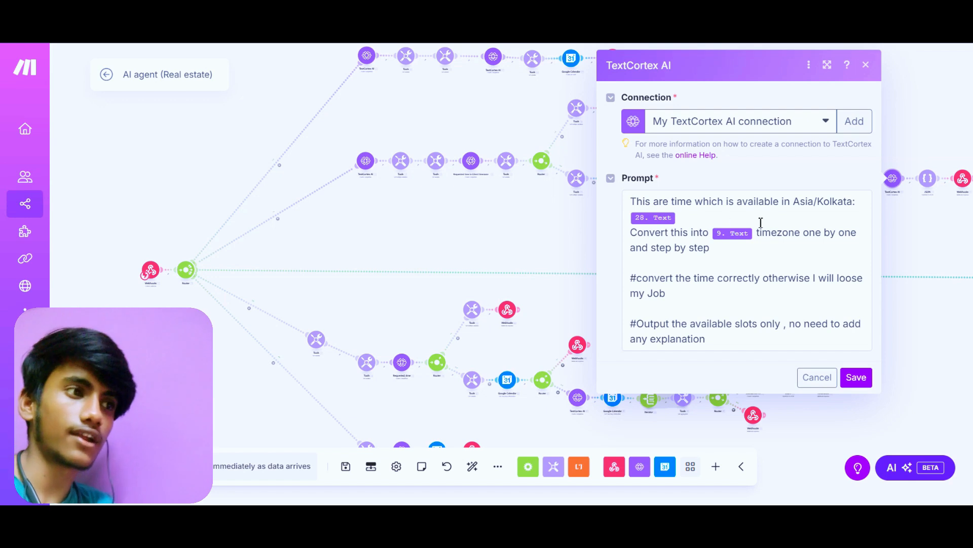
pyautogui.moveTo(794, 202); pyautogui.dragTo(855, 207)
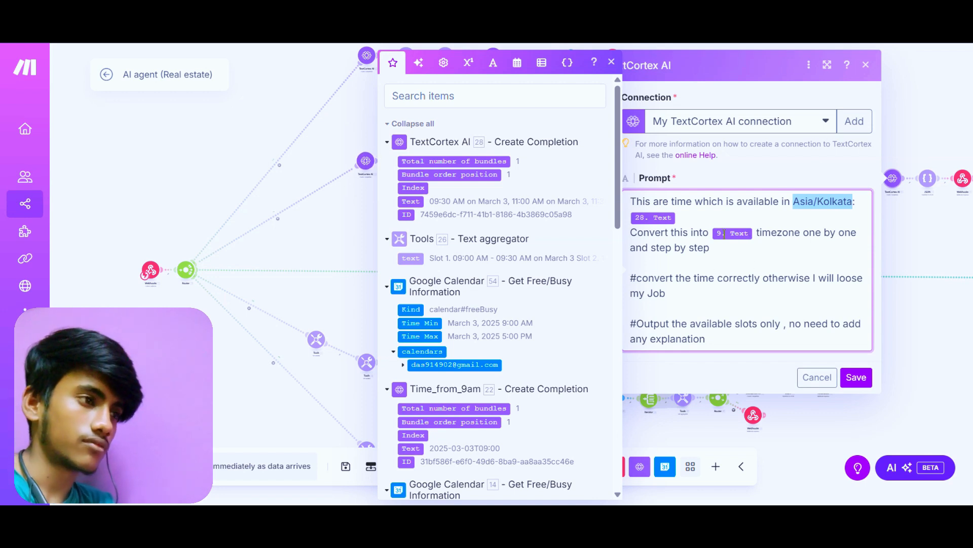
pyautogui.click(867, 68)
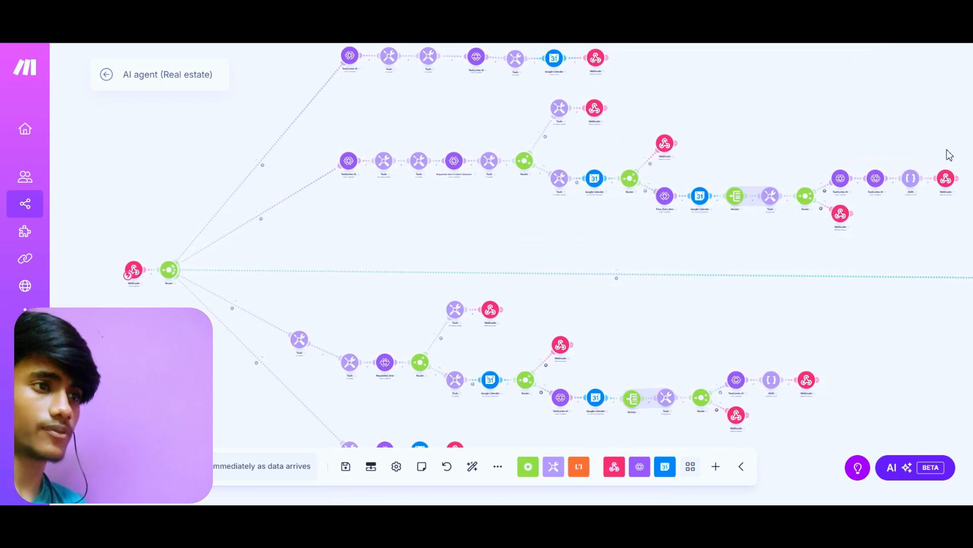
pyautogui.click(874, 185)
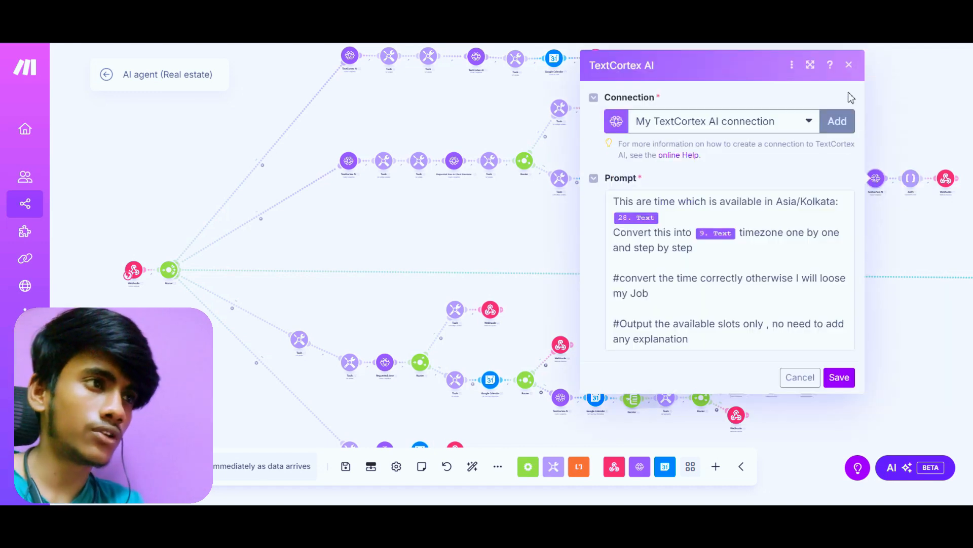
pyautogui.click(848, 67)
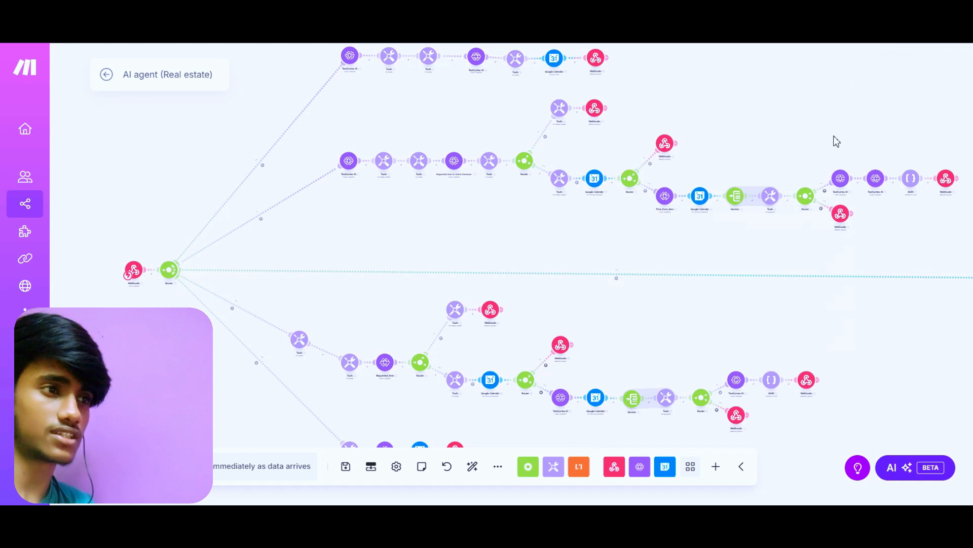
pyautogui.click(876, 180)
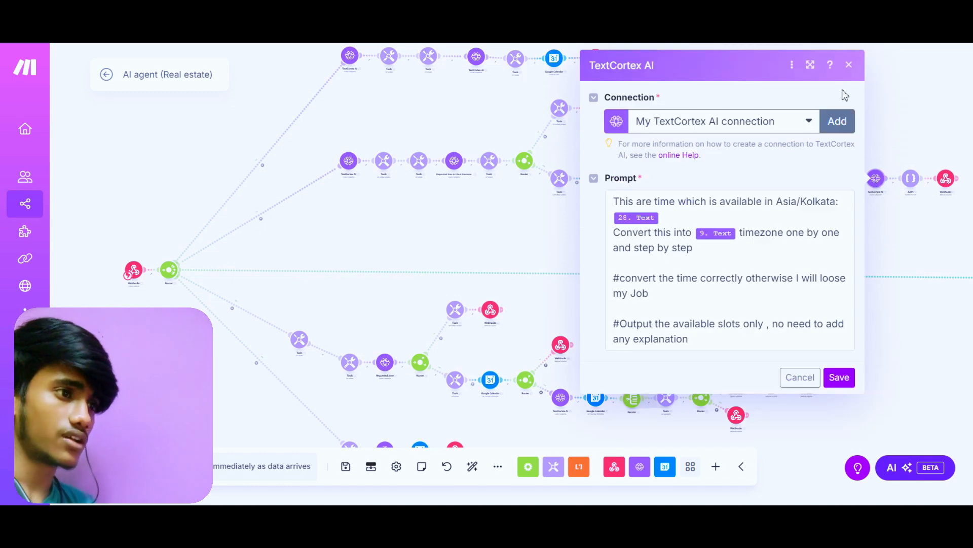
pyautogui.click(848, 66)
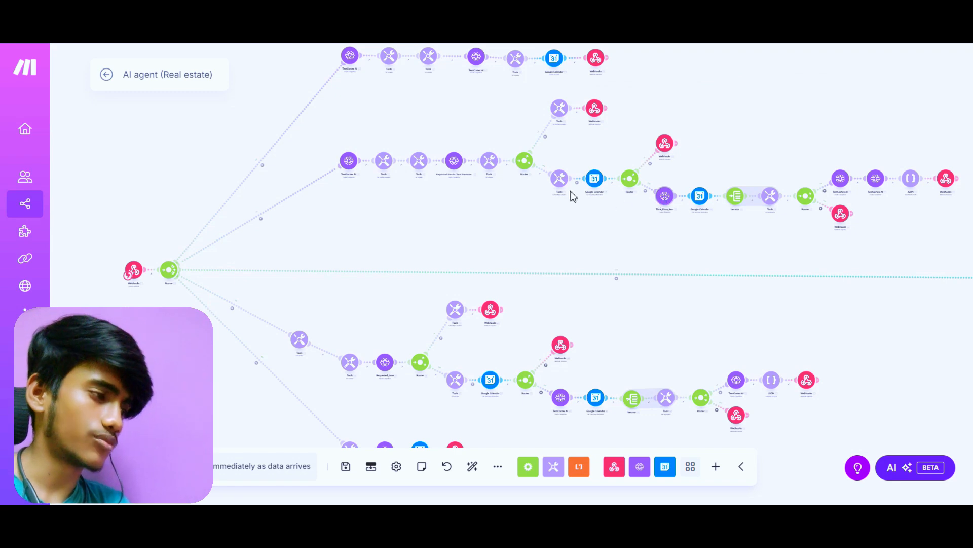
# Revisit the second route's requested-time prompt module and the Text input used in its requested_time_IST formula.
pyautogui.click(462, 172)
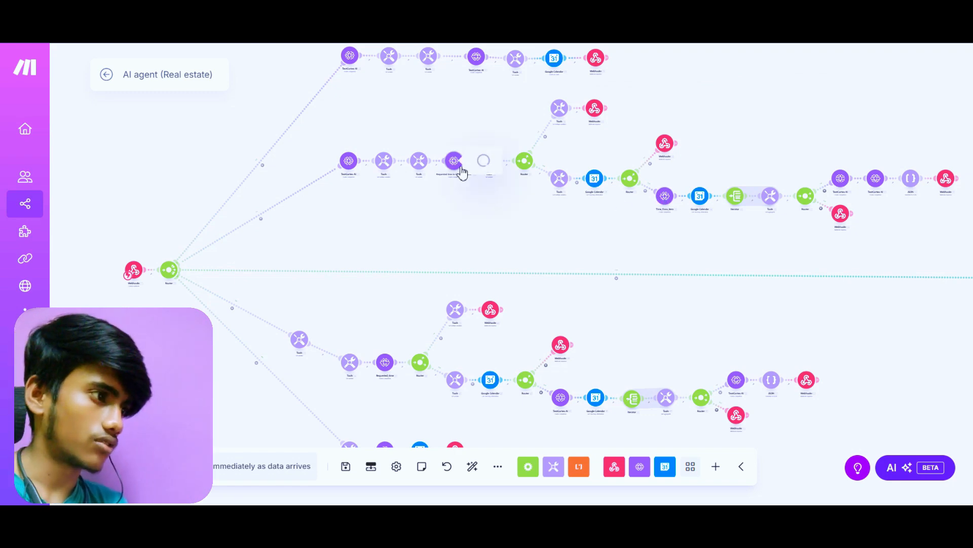
pyautogui.click(449, 132)
pyautogui.click(488, 165)
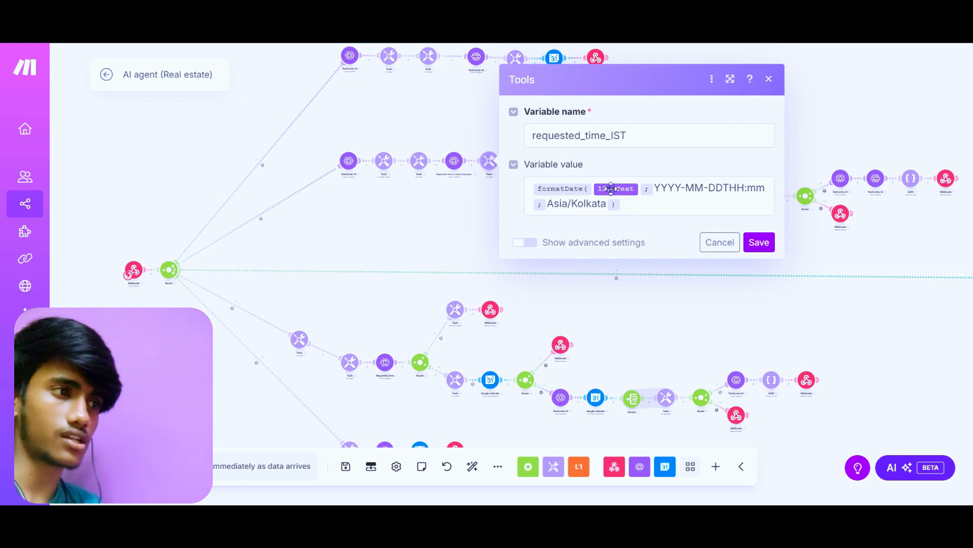
pyautogui.click(769, 78)
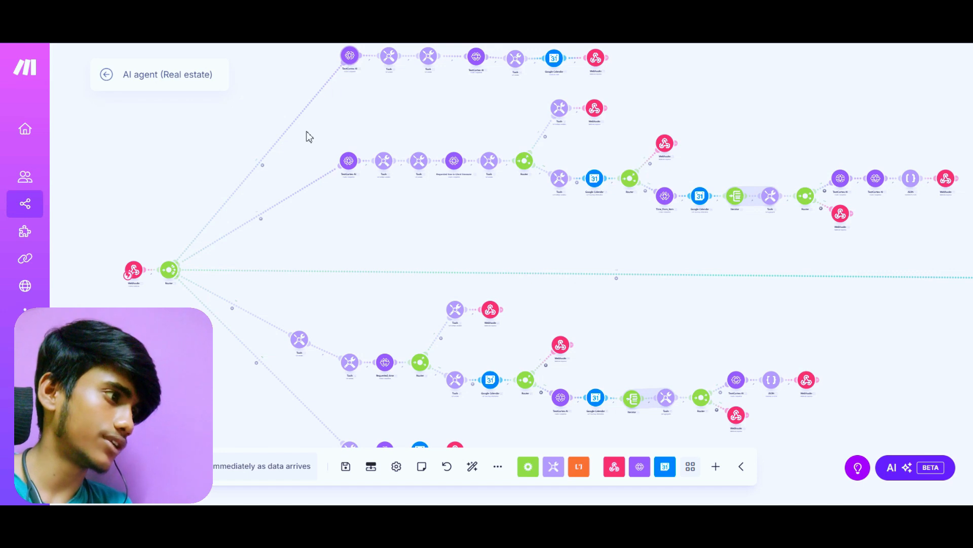
# Inspect the first route's book_appointment filter conditions and its prompt that determines the client's IANA timezone.
pyautogui.click(264, 166)
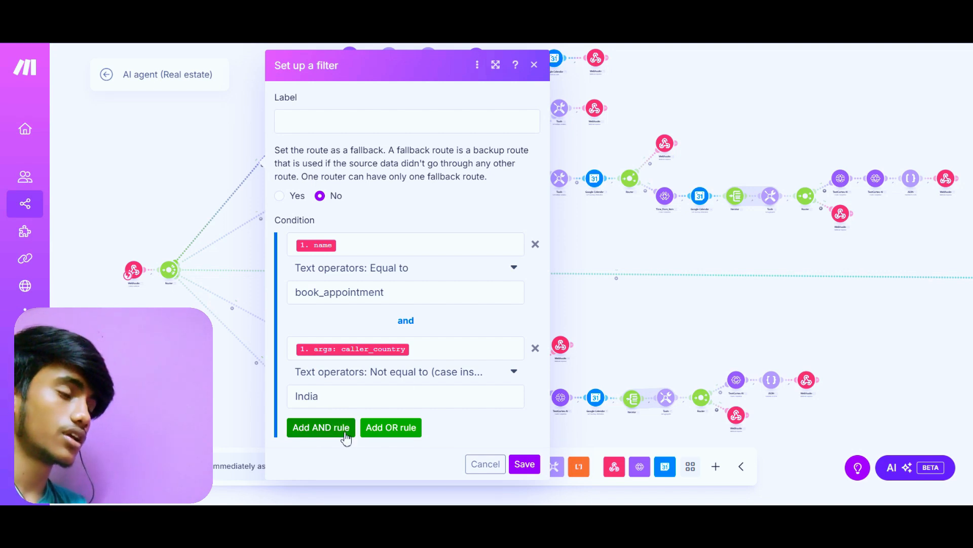
pyautogui.click(534, 64)
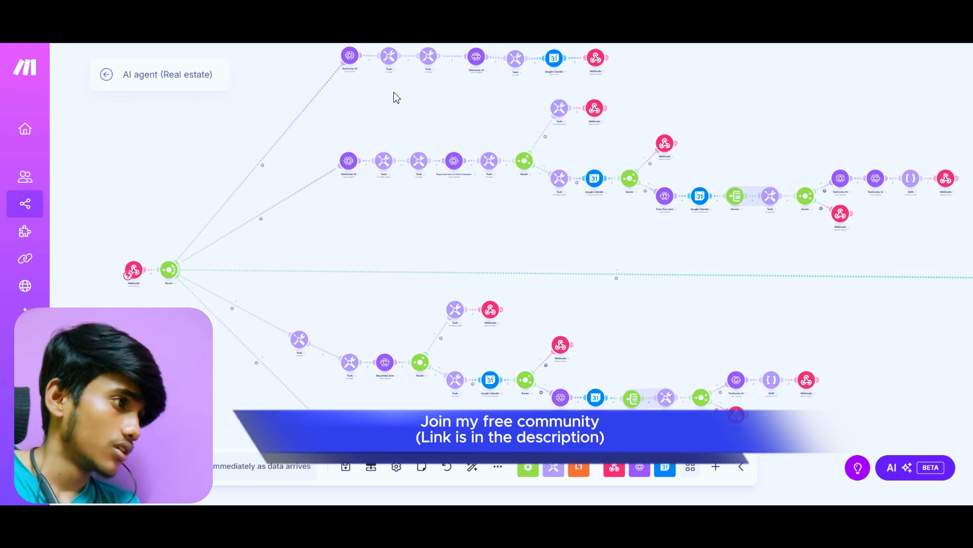
pyautogui.click(349, 59)
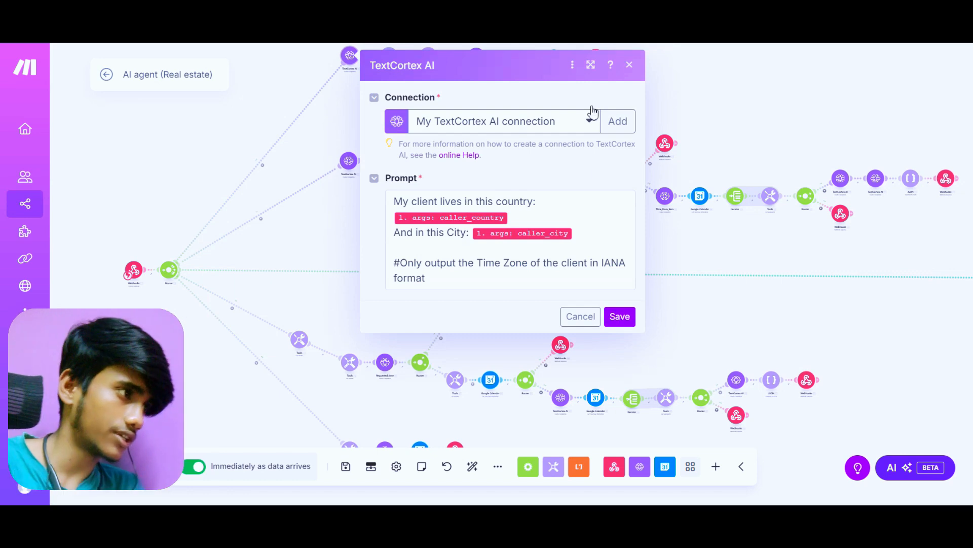
pyautogui.press('Escape')
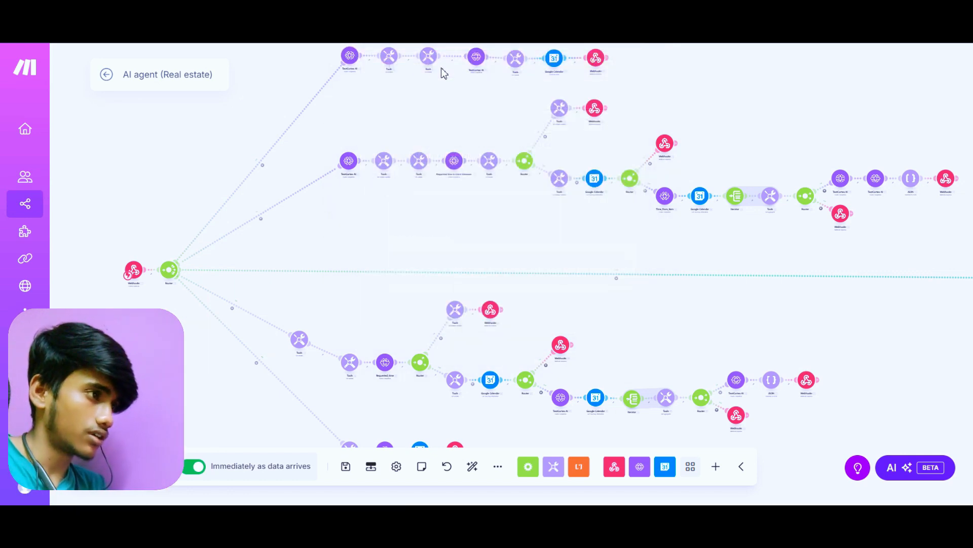
# Check the first route's Client_current_time and client current weekday variable formulas.
pyautogui.click(390, 62)
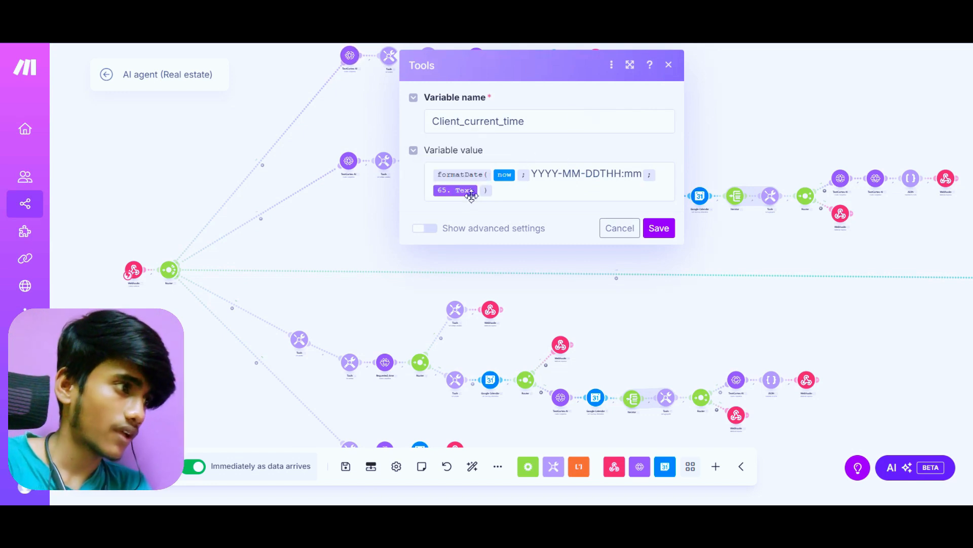
pyautogui.press('Escape')
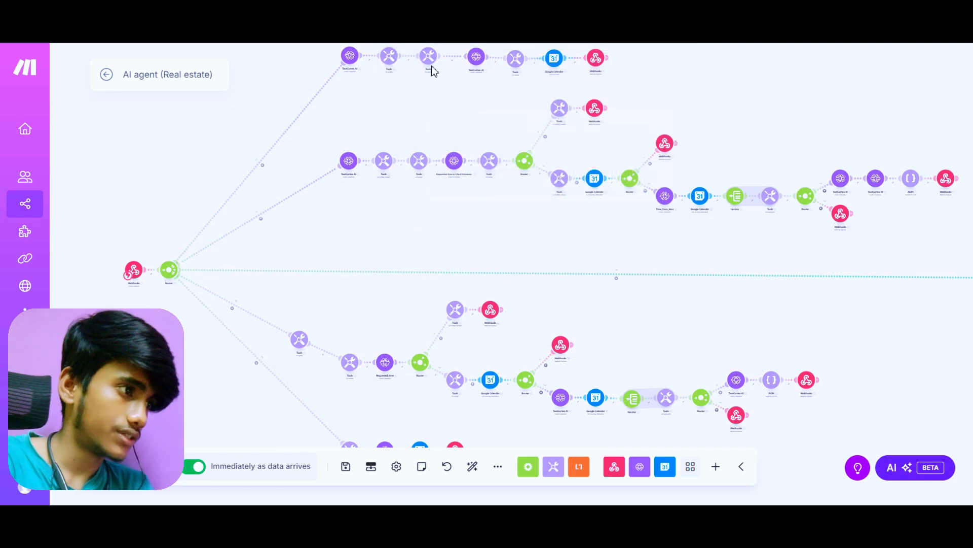
pyautogui.click(428, 63)
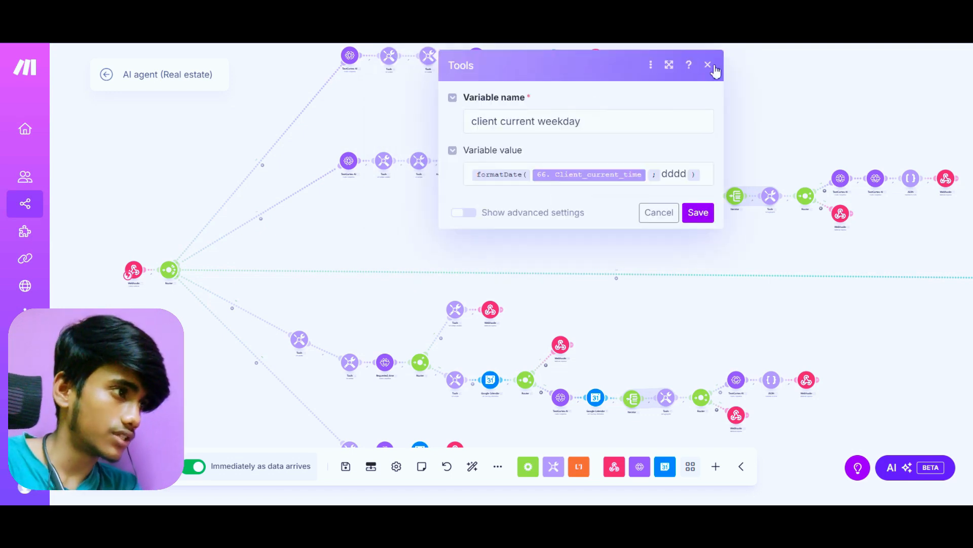
pyautogui.press('Escape')
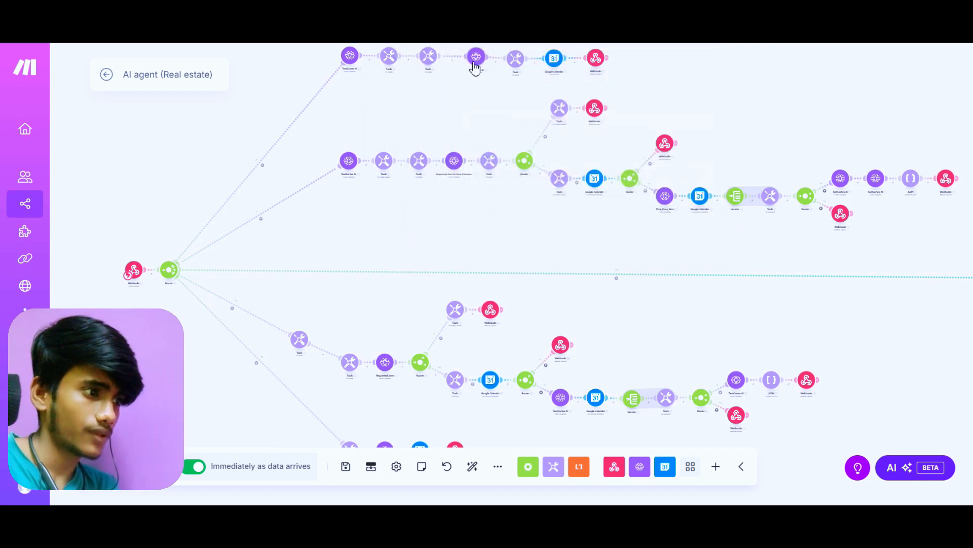
# Read the first route's finalized_time calculation prompt and examine its requested_time_IST variable formula.
pyautogui.click(476, 57)
pyautogui.scroll(-1, 622, 232)
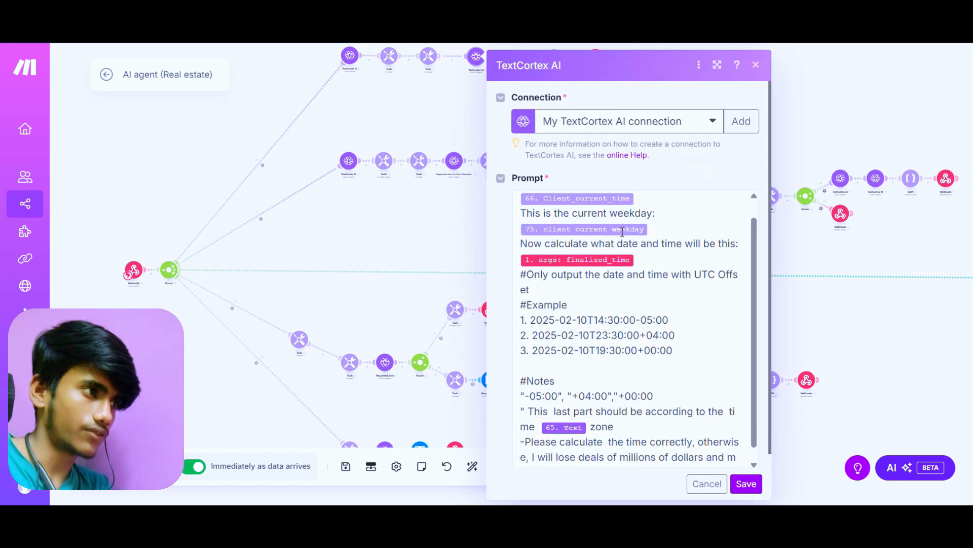
pyautogui.scroll(-1, 622, 232)
pyautogui.press('Escape')
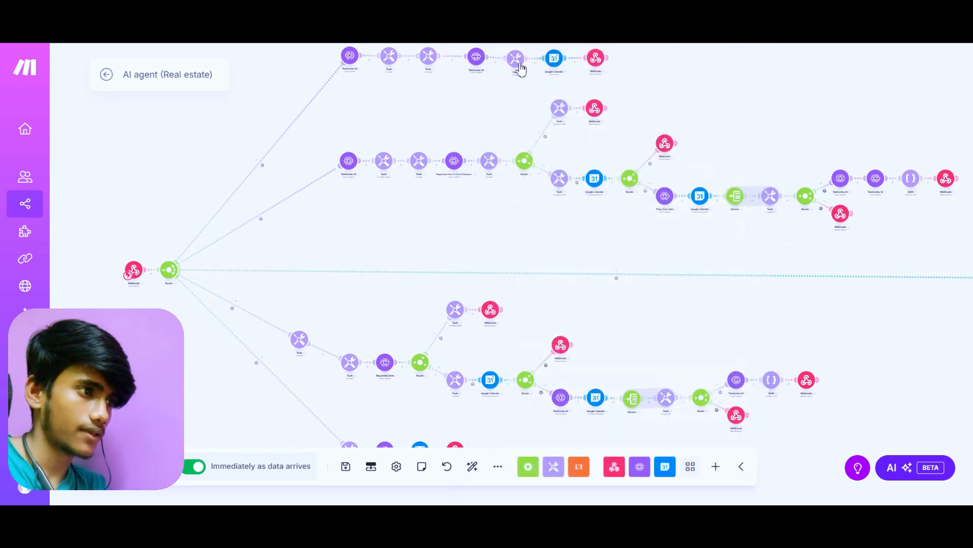
pyautogui.click(515, 59)
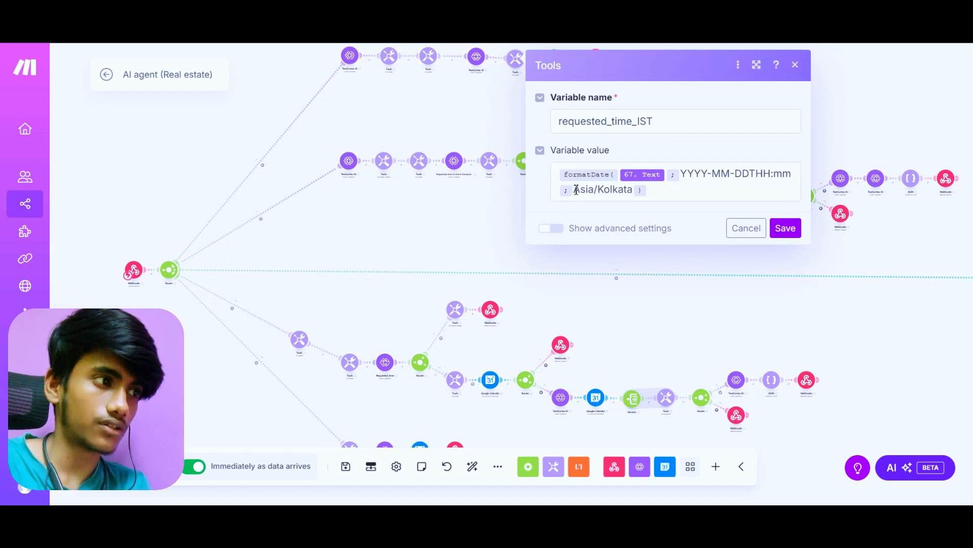
# Point out the Asia/Kolkata timezone argument in the first route's requested_time_IST formula, then close the variable settings without saving.
pyautogui.moveTo(577, 190); pyautogui.dragTo(634, 196)
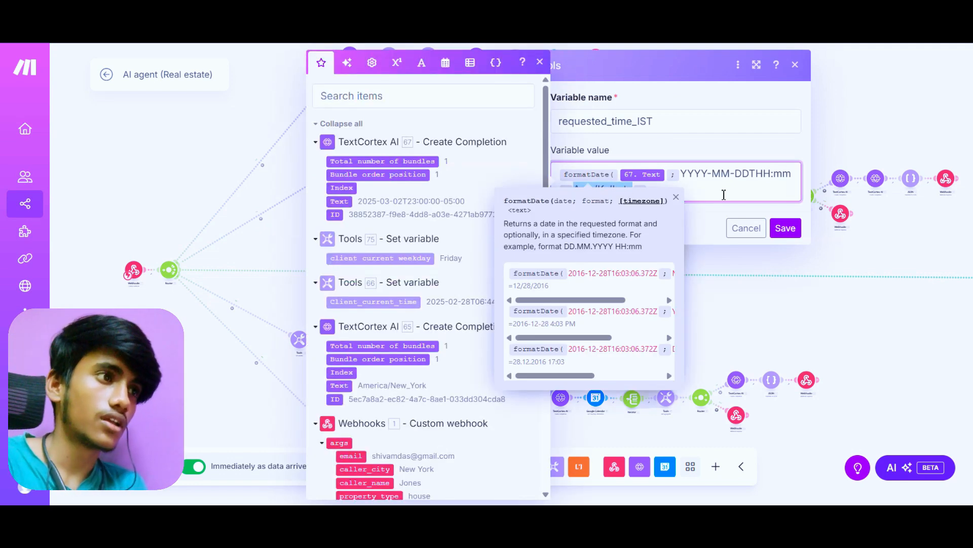
pyautogui.click(724, 195)
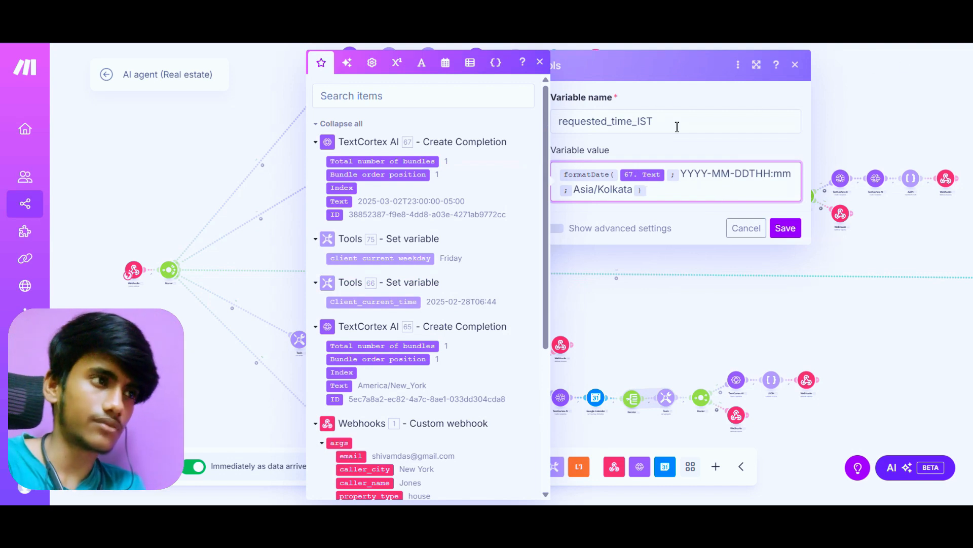
pyautogui.click(796, 66)
pyautogui.click(796, 66)
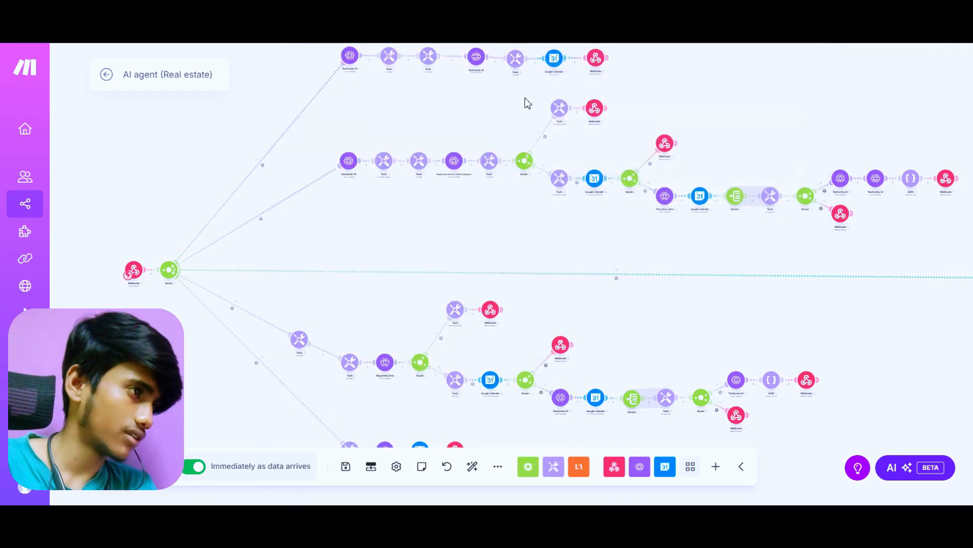
# Review the first route's Google Calendar event settings, including the start date, end date and description mappings.
pyautogui.click(555, 60)
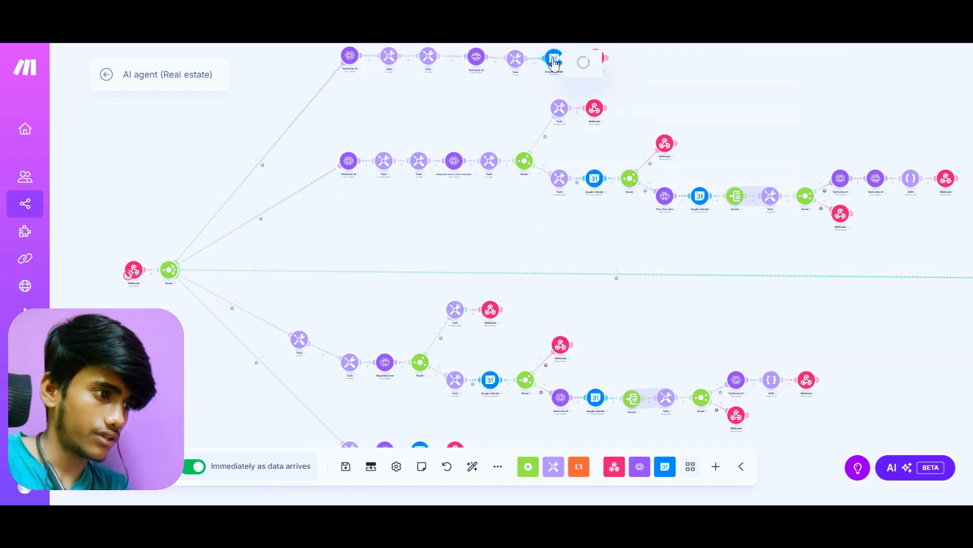
pyautogui.scroll(-5, 641, 223)
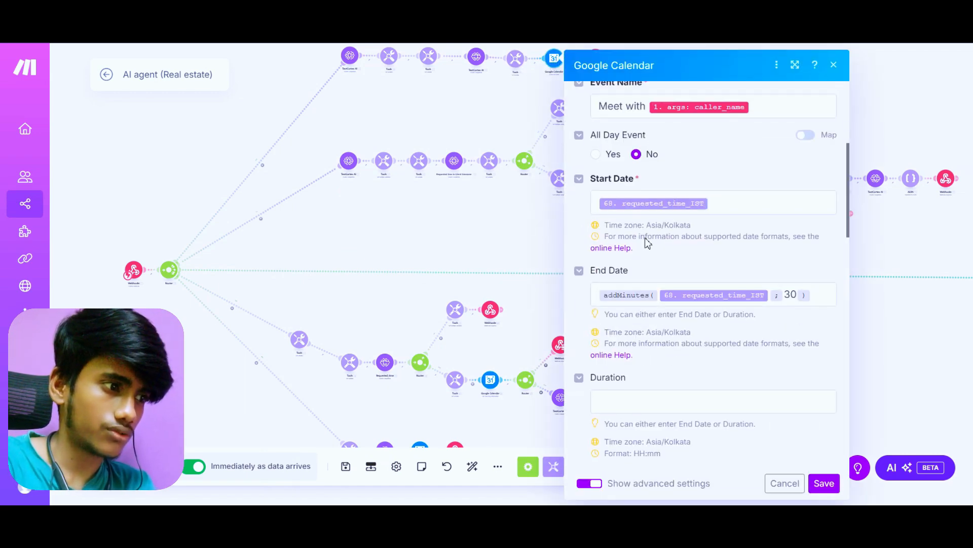
pyautogui.scroll(-5, 648, 243)
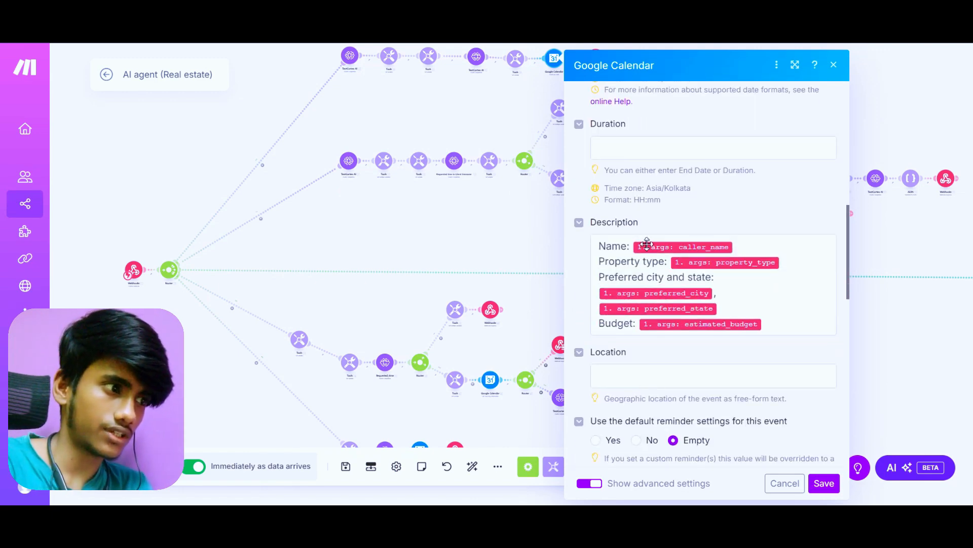
pyautogui.scroll(-2, 762, 152)
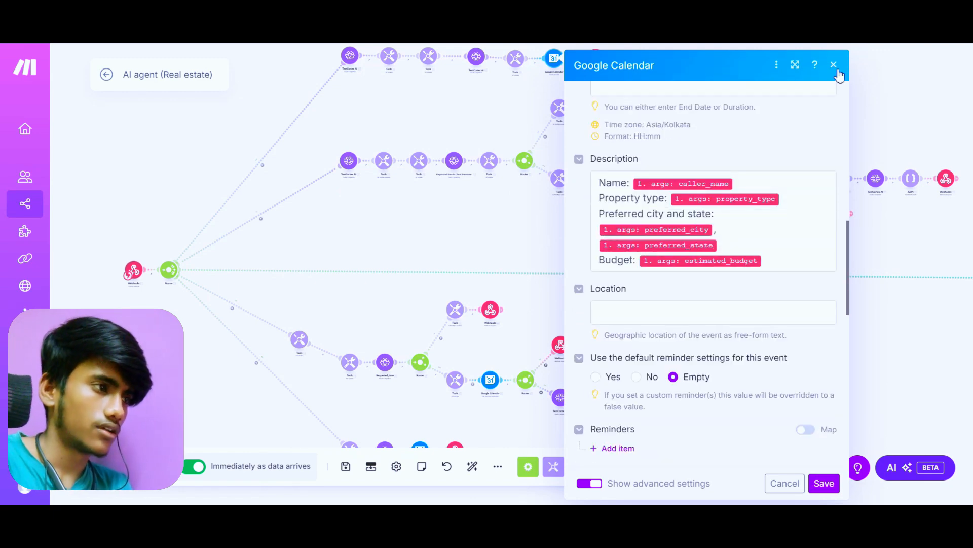
pyautogui.click(834, 65)
# Inspect the filter of the availability route for callers in India and the prompt that resolves its requested appointment time.
pyautogui.scroll(-5, 354, 200)
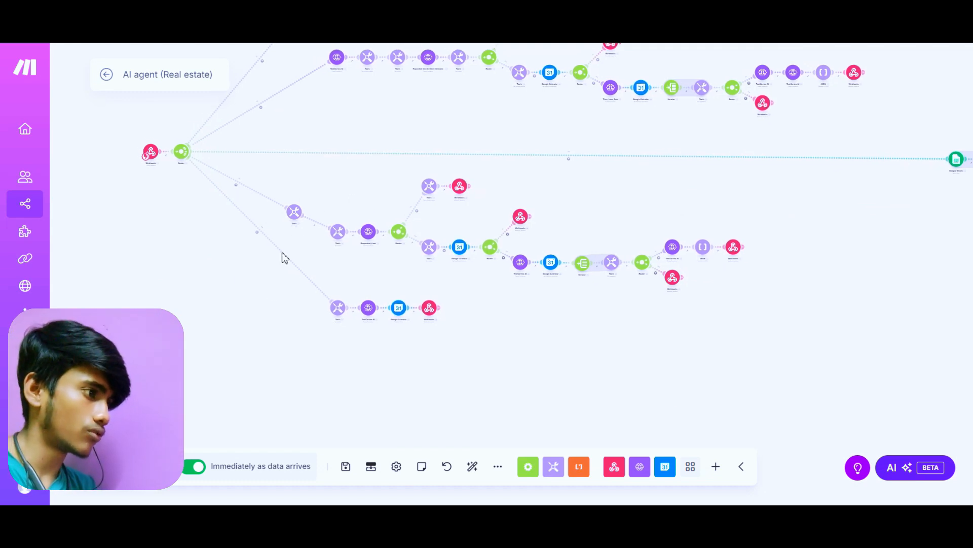
pyautogui.click(236, 191)
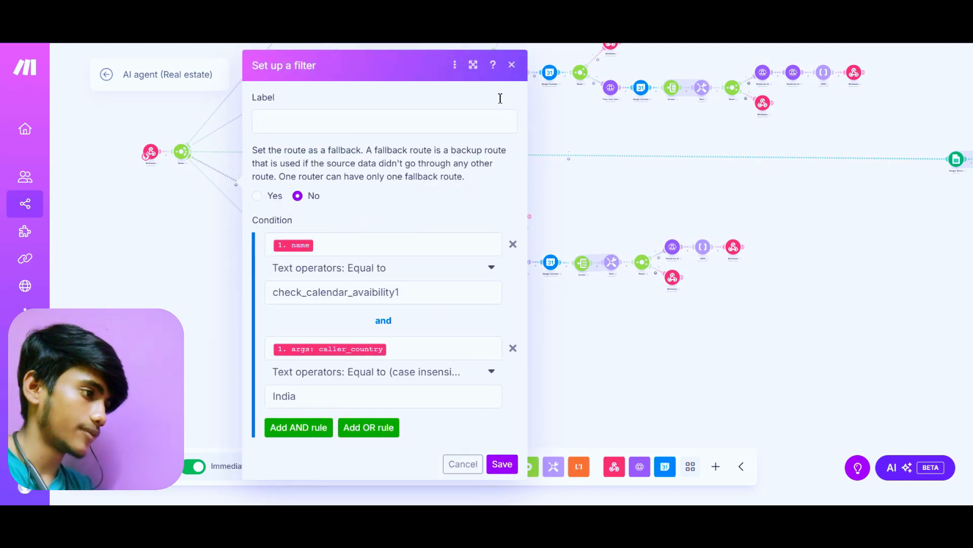
pyautogui.click(512, 65)
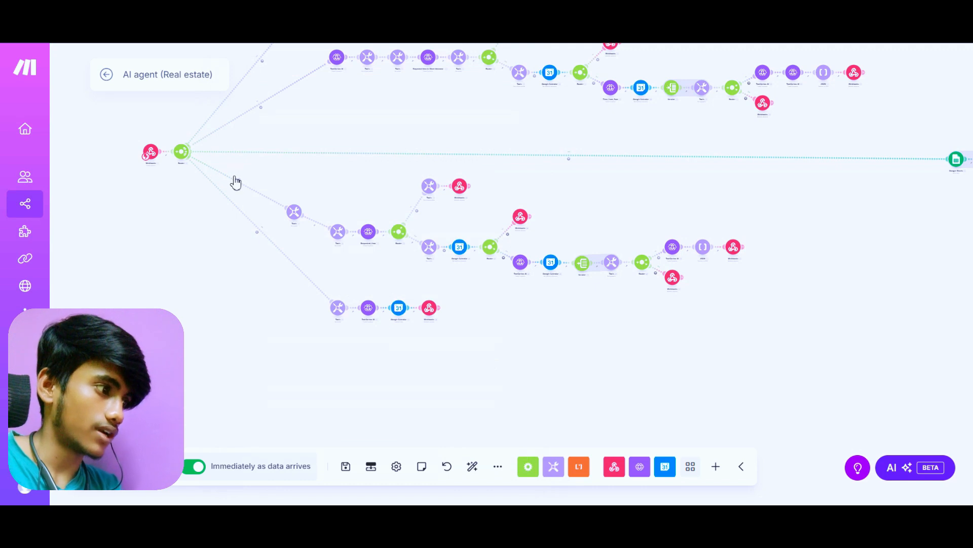
pyautogui.click(237, 191)
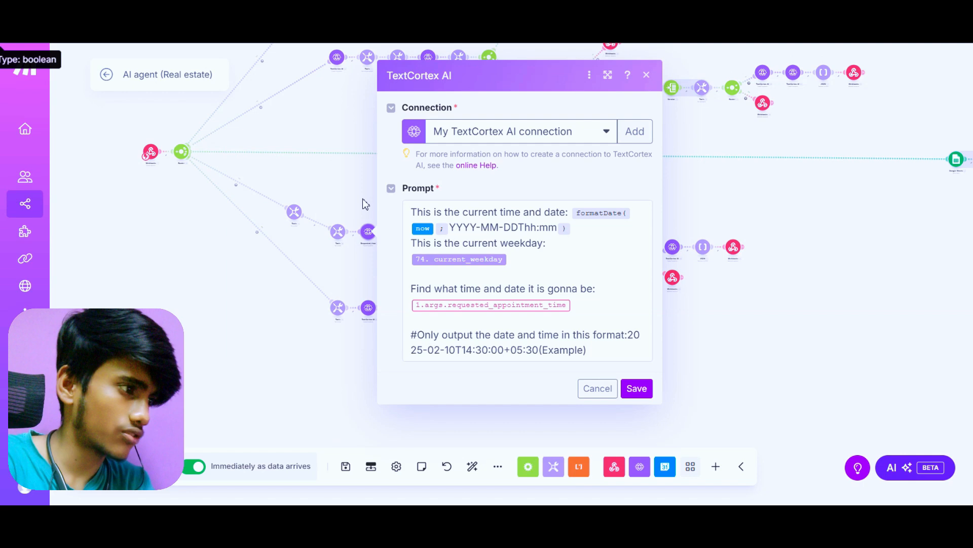
pyautogui.click(314, 199)
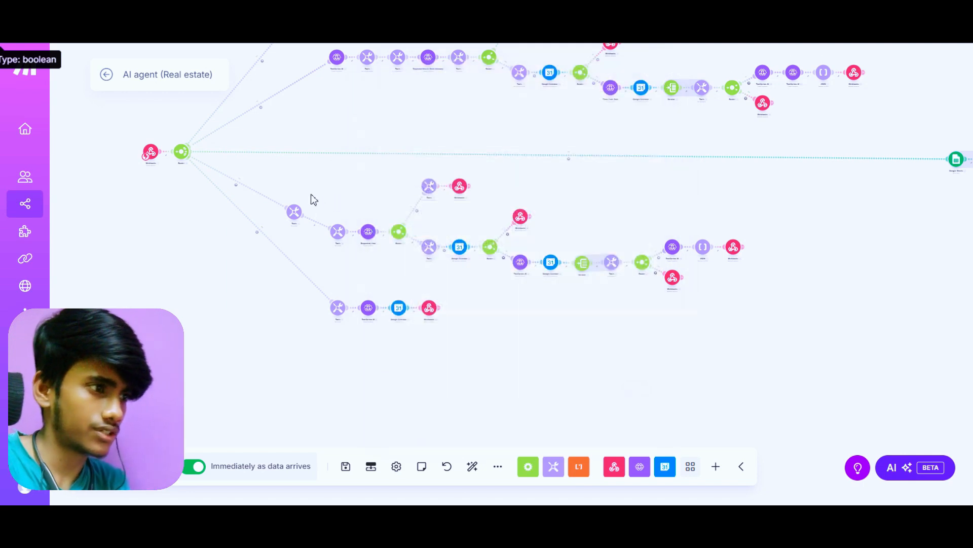
# Read the India availability route's prompt for extracting the closest available calendar slots.
pyautogui.click(673, 252)
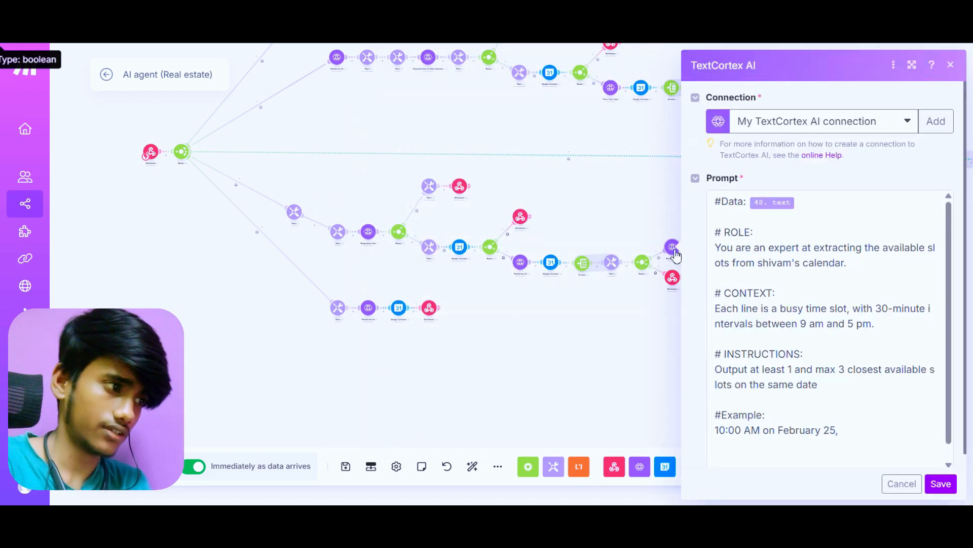
pyautogui.scroll(-1, 717, 280)
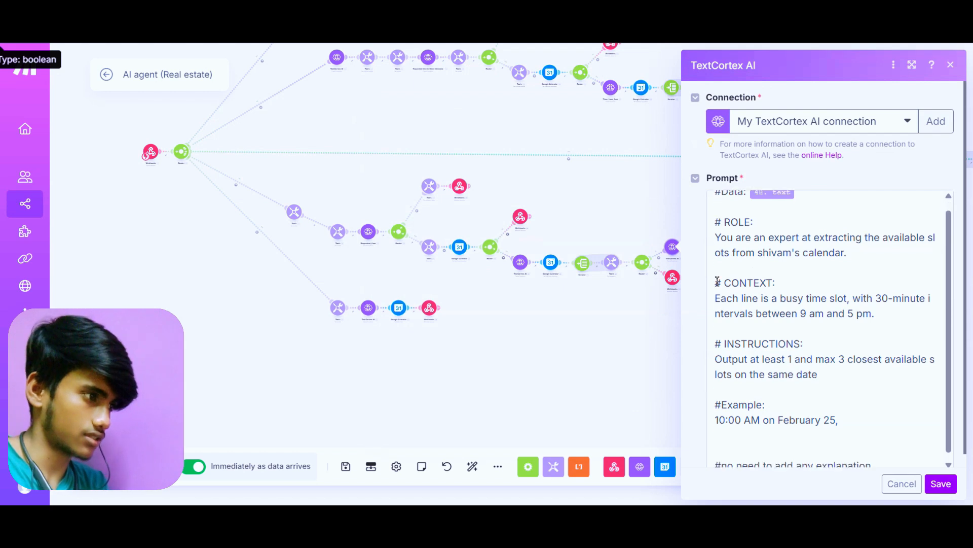
pyautogui.click(561, 210)
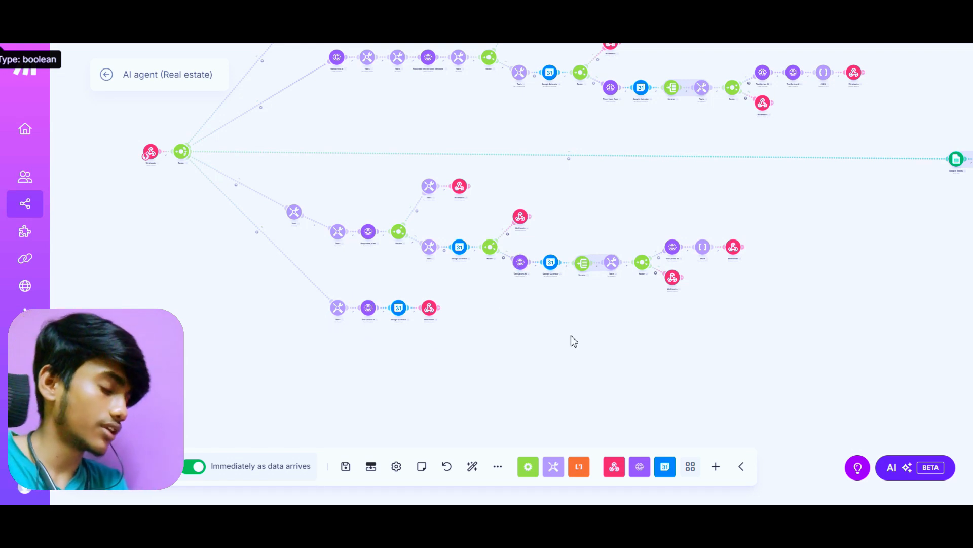
# Check the last route's book_appointment filter and its India condition on the caller's country.
pyautogui.click(258, 236)
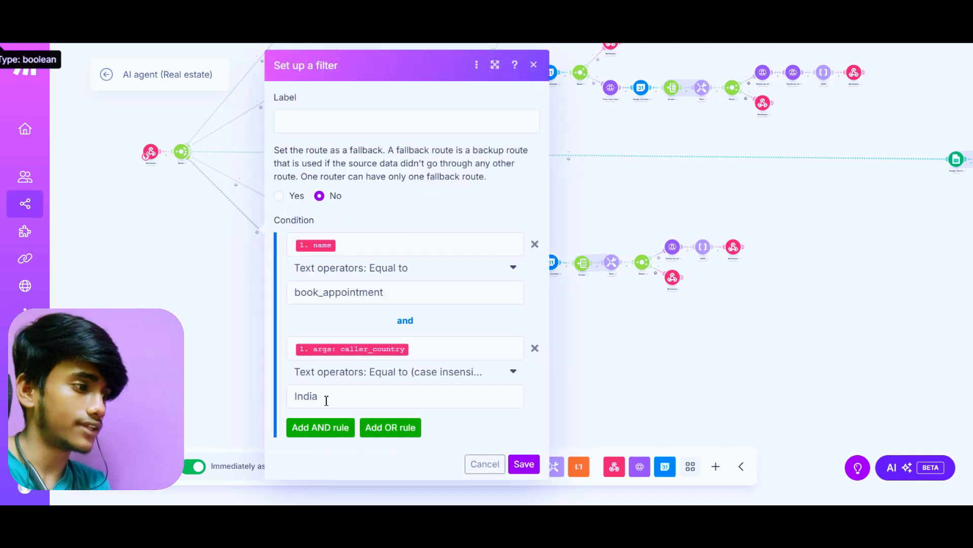
pyautogui.moveTo(327, 400); pyautogui.dragTo(294, 398)
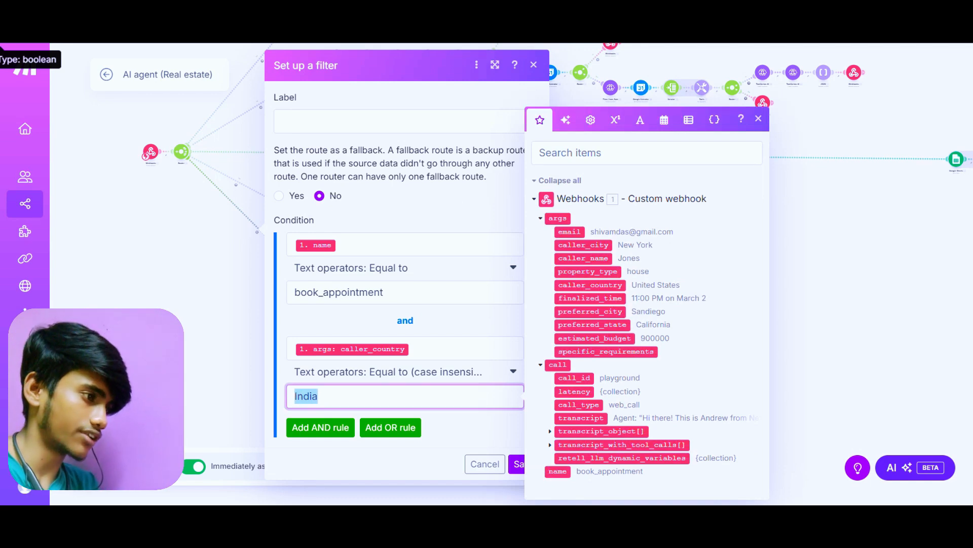
pyautogui.click(534, 66)
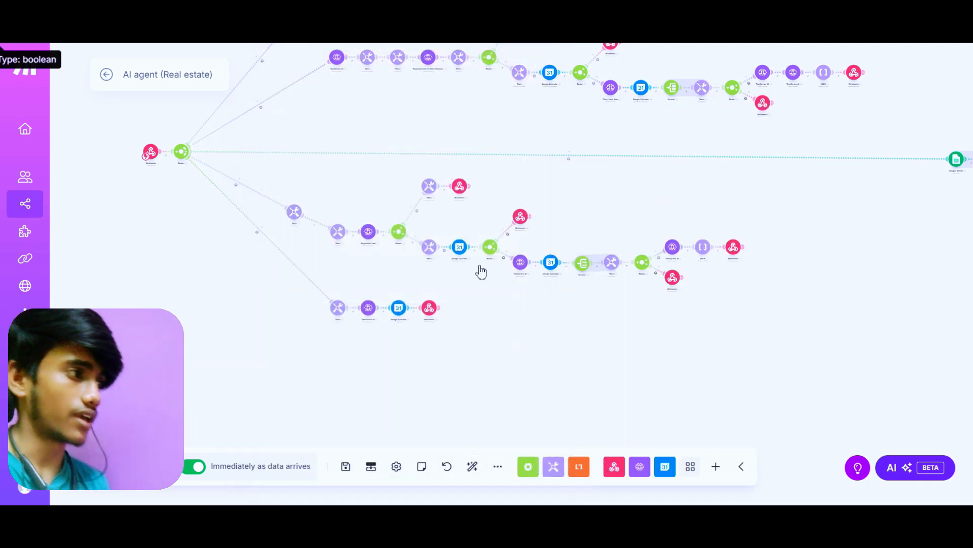
# Glance at the availability flowchart in FigJam, then return to Make and view all of the scenario's routes together.
pyautogui.scroll(2, 466, 283)
pyautogui.moveTo(464, 288); pyautogui.dragTo(445, 355)
pyautogui.scroll(-2, 439, 356)
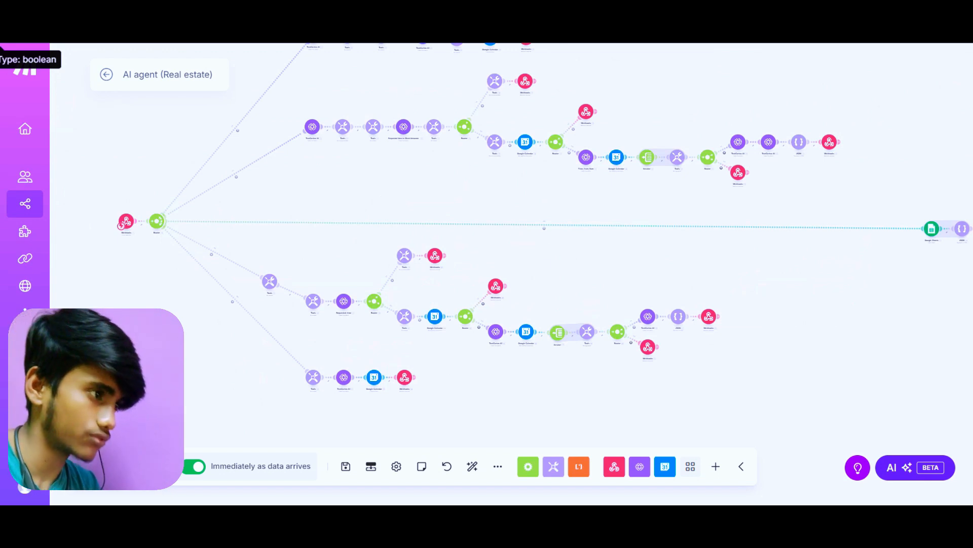
pyautogui.hotkey('ctrl', 'Tab')
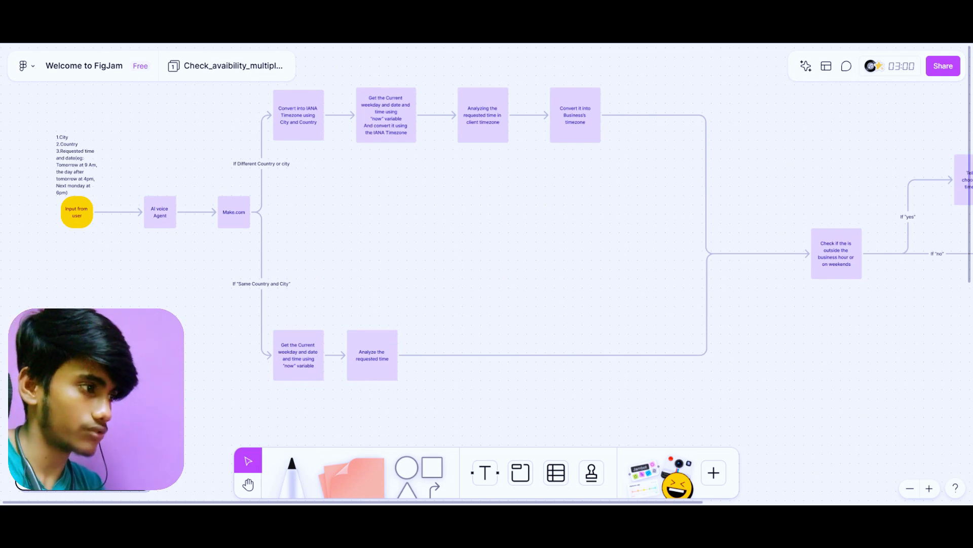
pyautogui.hotkey('ctrl', 'Tab')
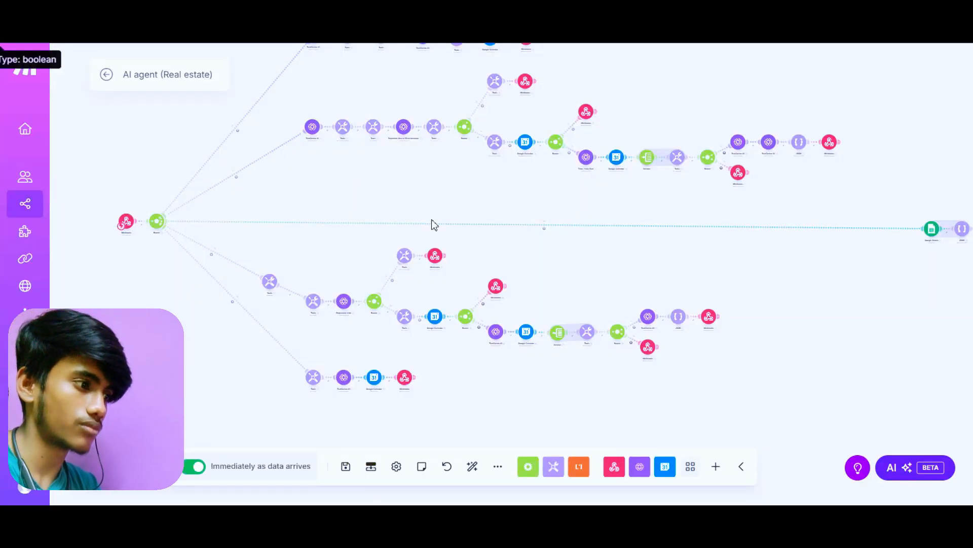
pyautogui.scroll(3, 434, 225)
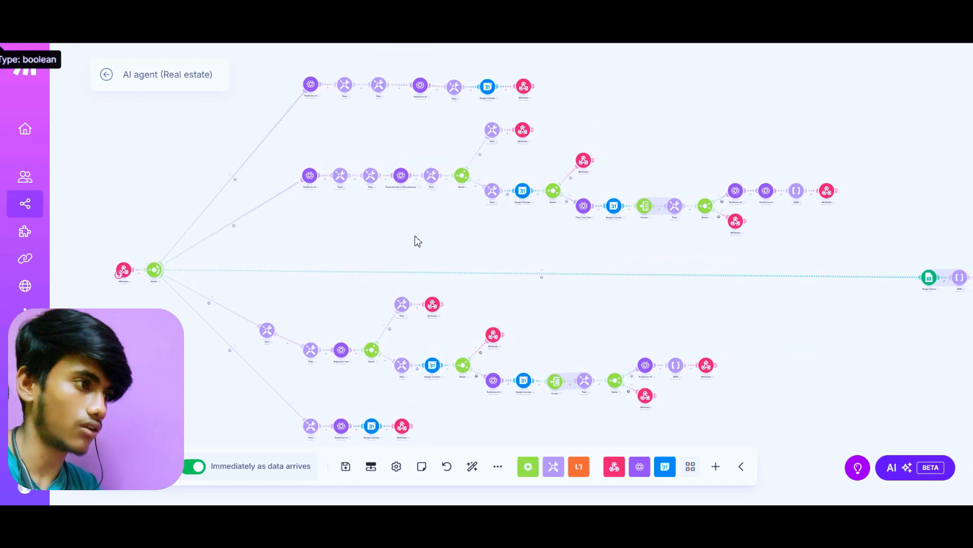
pyautogui.hscroll(1, 414, 236)
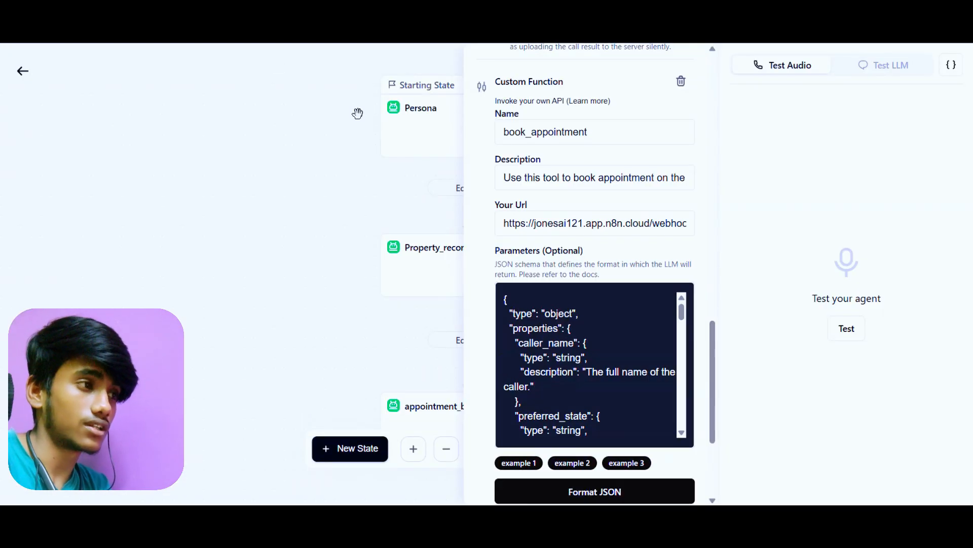
# Review the check_calendar_avaibility1 and book_appointment custom functions and their JSON parameters in the voice agent editor.
pyautogui.scroll(5, 533, 276)
pyautogui.scroll(10, 507, 269)
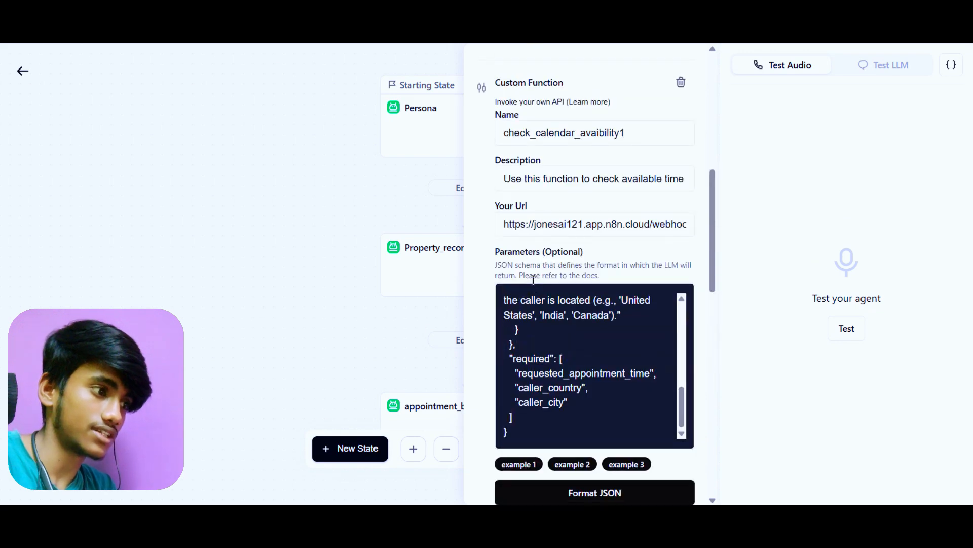
pyautogui.scroll(-2, 499, 248)
pyautogui.scroll(-10, 498, 248)
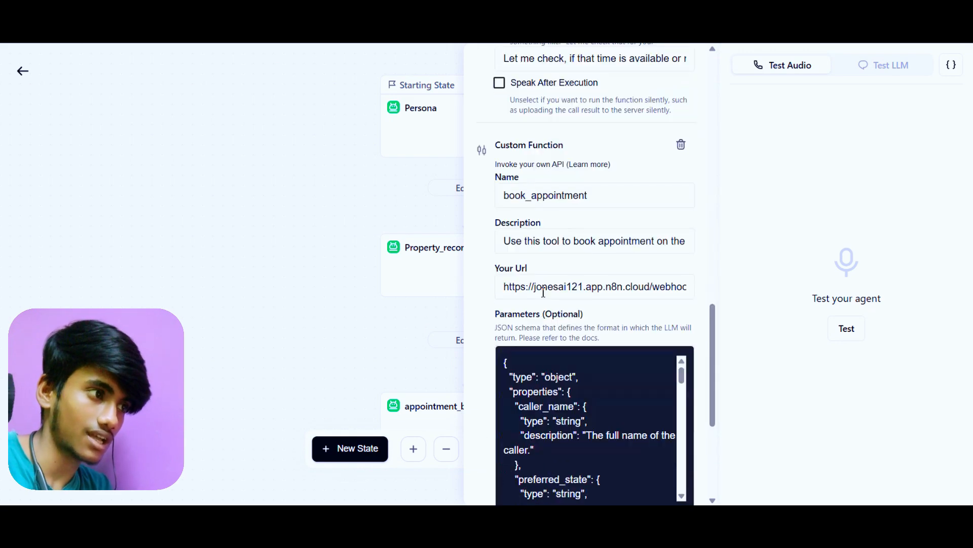
pyautogui.scroll(-4, 579, 228)
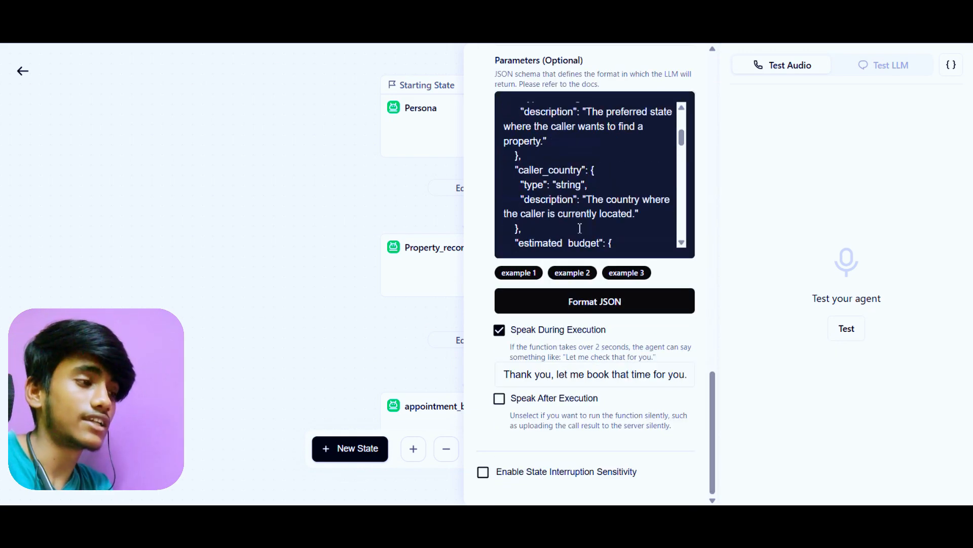
pyautogui.scroll(-6, 519, 171)
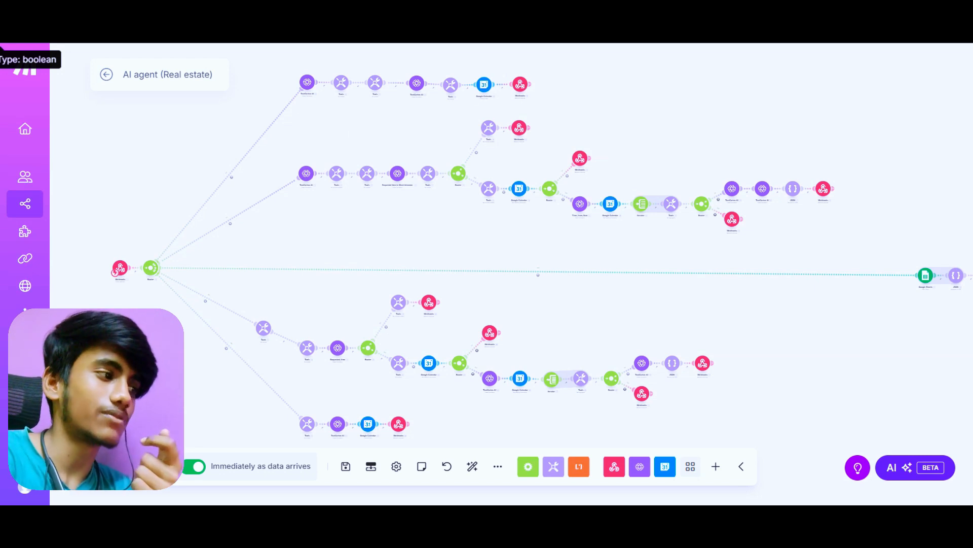
# Revisit the FigJam flowchart's country and city branches and switch back to the Make scenario.
pyautogui.click(355, 20)
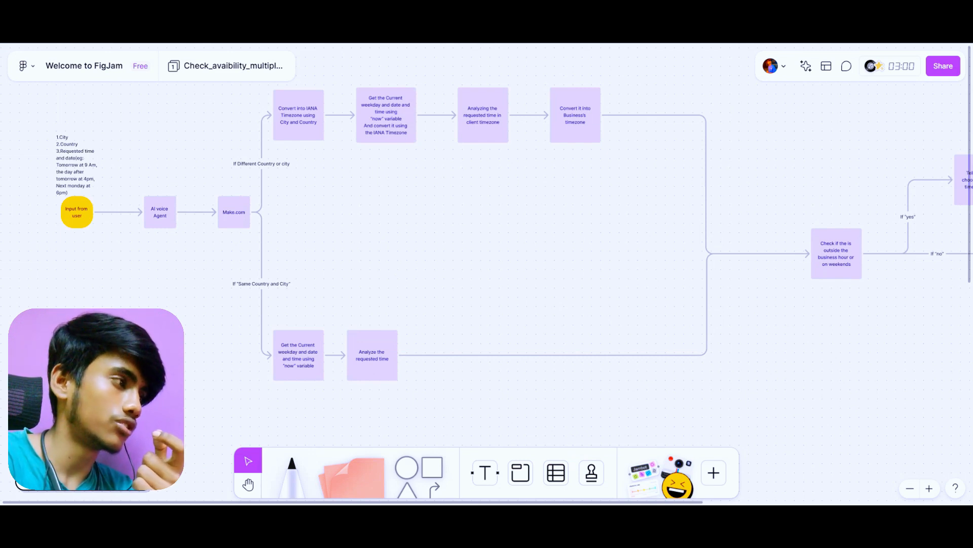
pyautogui.click(223, 10)
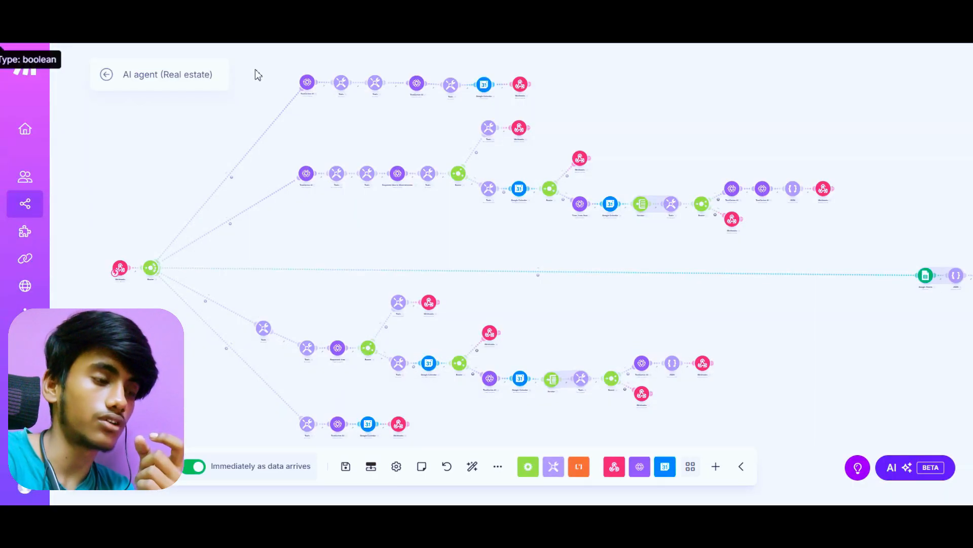